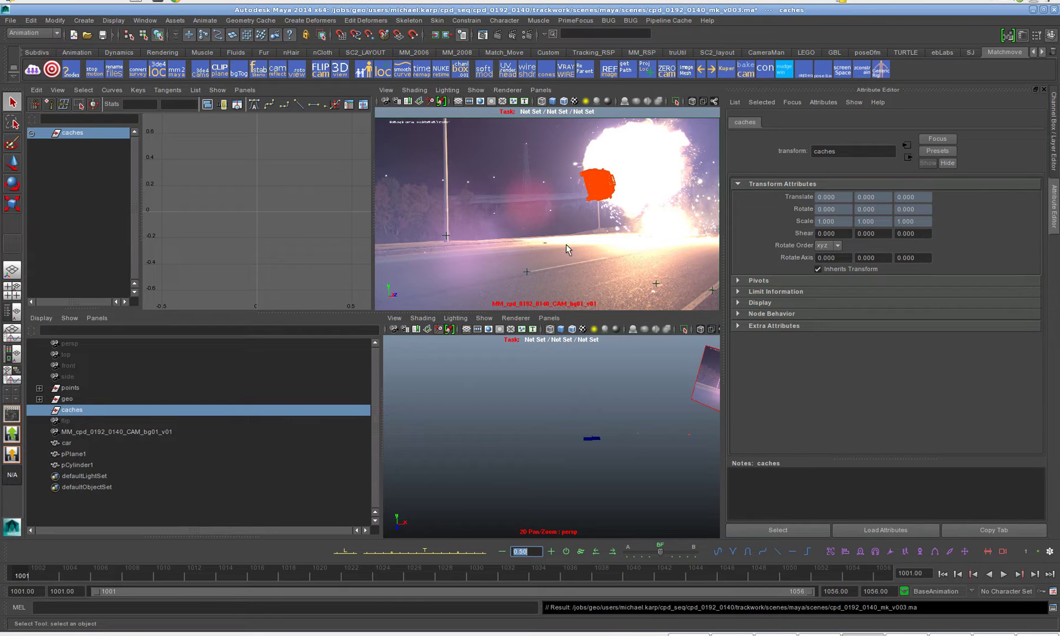
# Play the shot through the flip camera beside the tracked camera view, and return that view to the Graph Editor.
pyautogui.click(42, 579)
pyautogui.moveTo(43, 579); pyautogui.dragTo(2, 604)
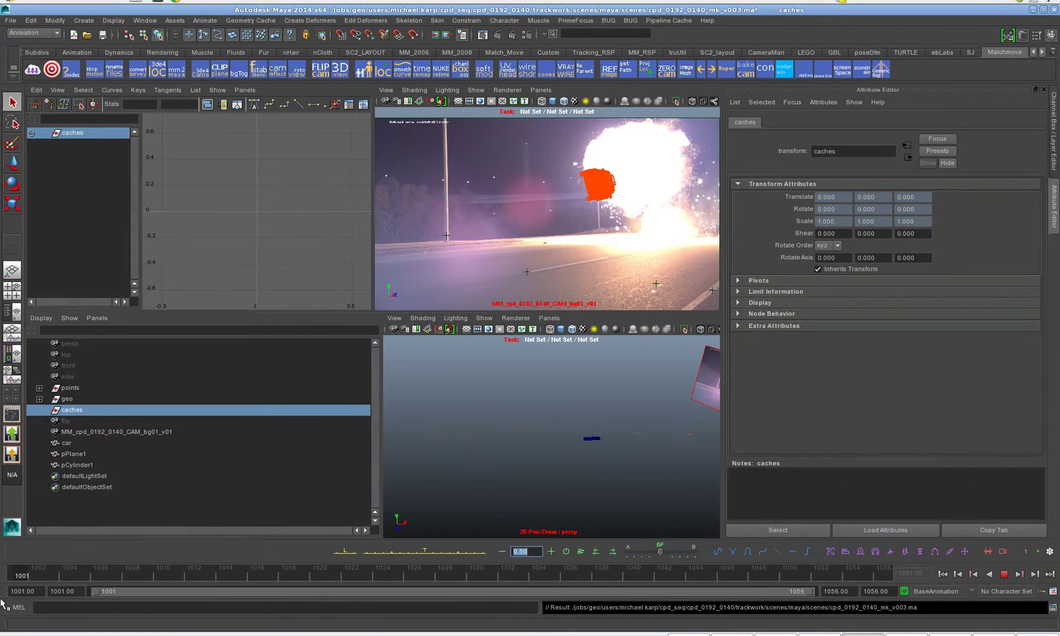
pyautogui.click(65, 421)
pyautogui.click(244, 90)
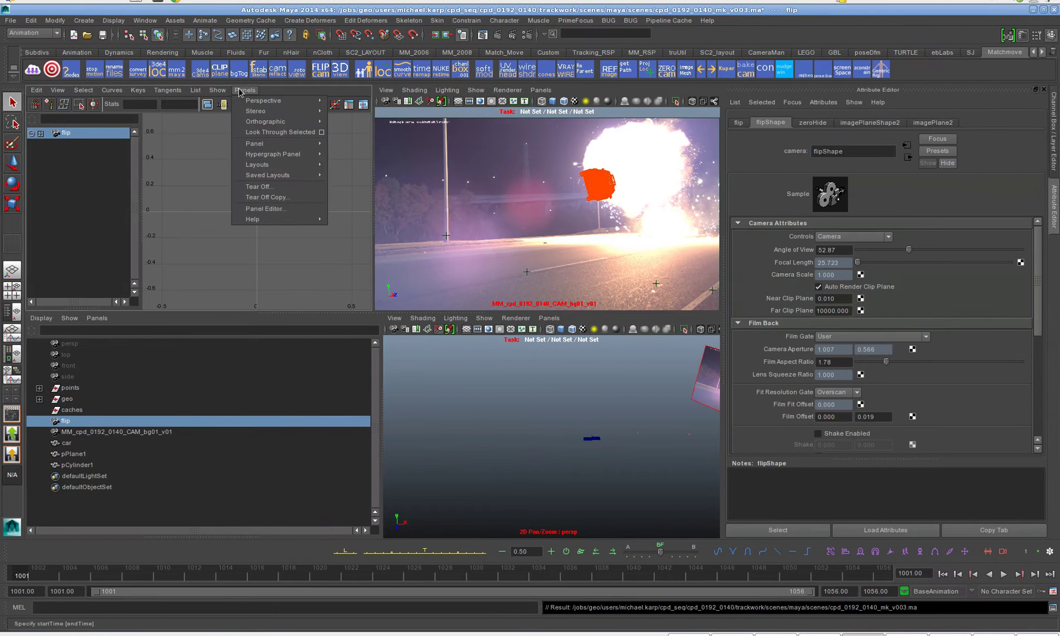
pyautogui.click(359, 112)
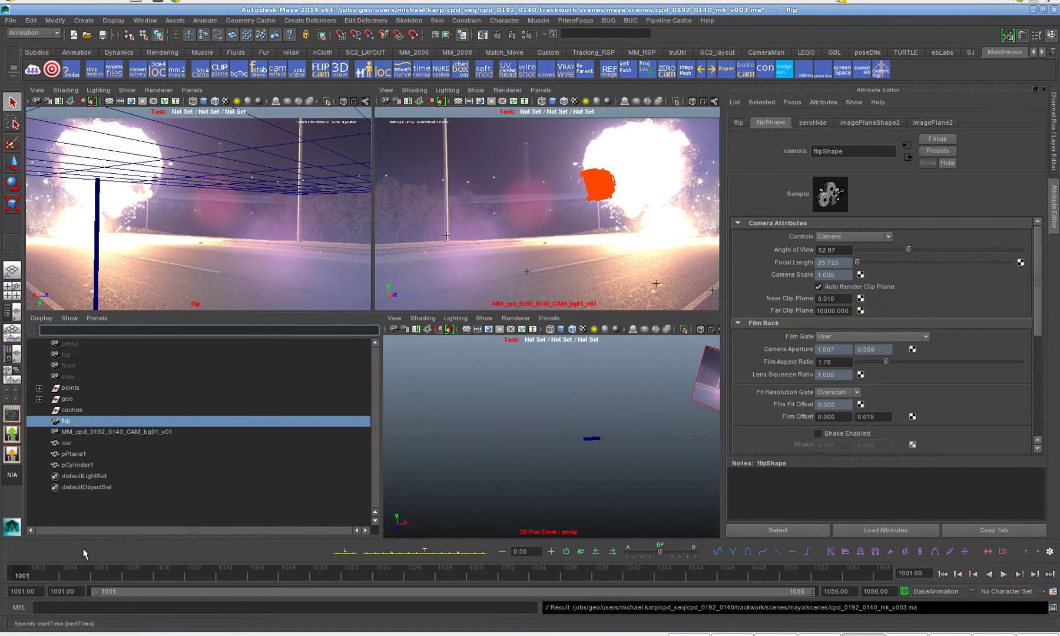
pyautogui.hotkey('alt', 'v')
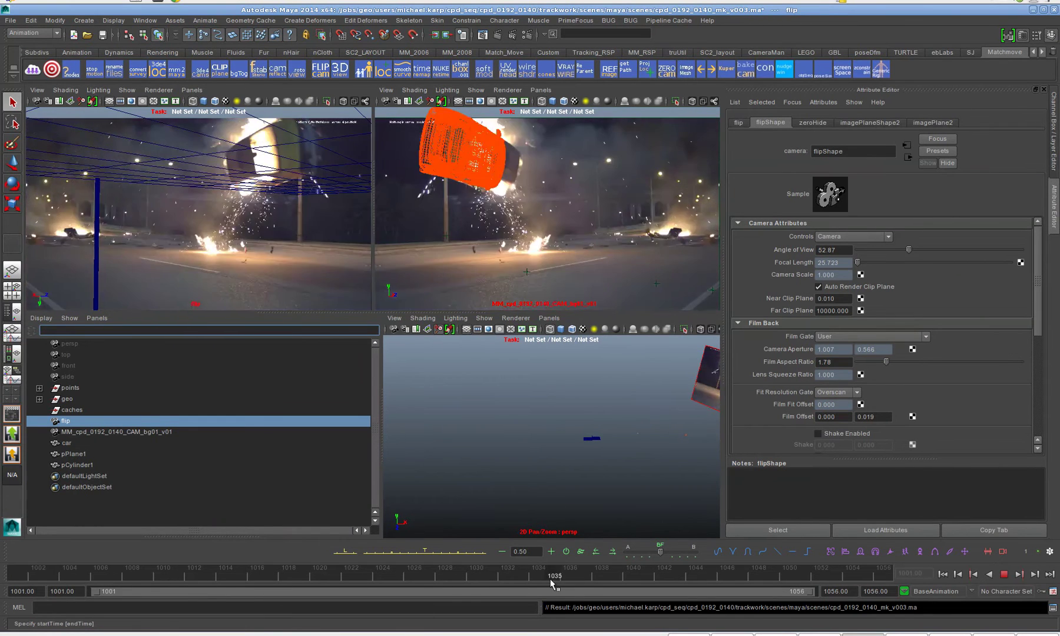
pyautogui.hotkey('alt', 'shift', 'v')
pyautogui.click(192, 90)
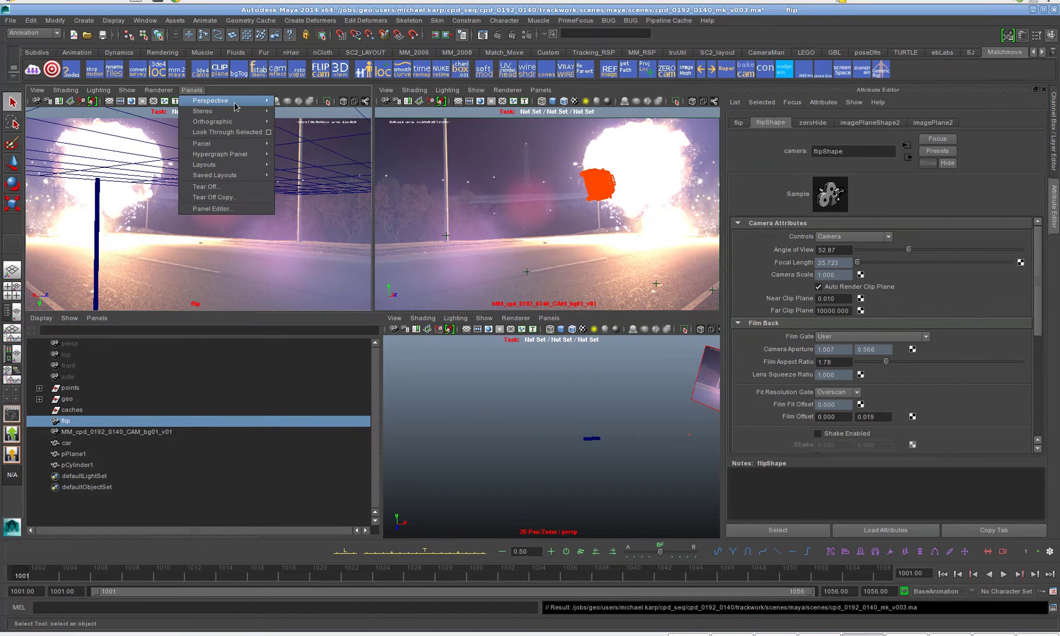
pyautogui.moveTo(234, 103)
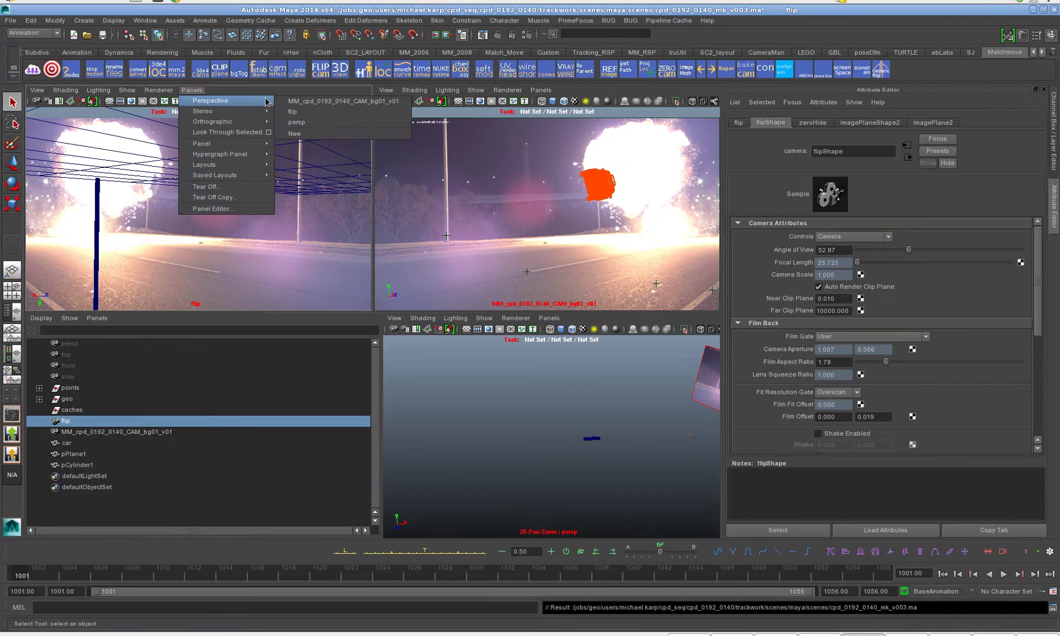
pyautogui.moveTo(247, 144)
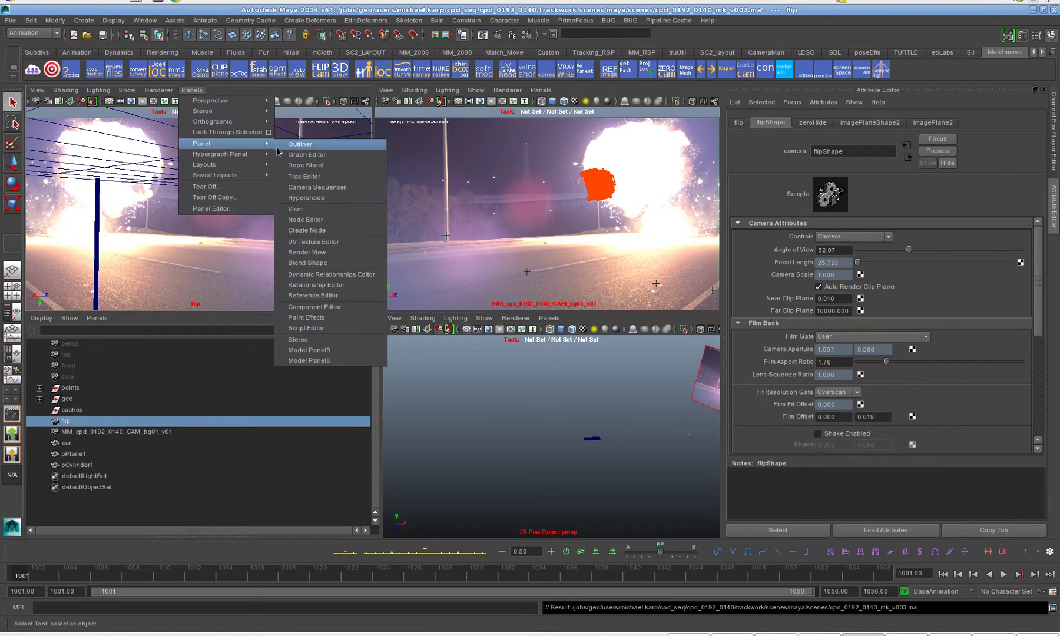
pyautogui.click(315, 154)
# Group the MM_cpd_0192_0140_CAM_bg01_v01 camera together with car, pPlane1 and pCylinder1.
pyautogui.click(103, 432)
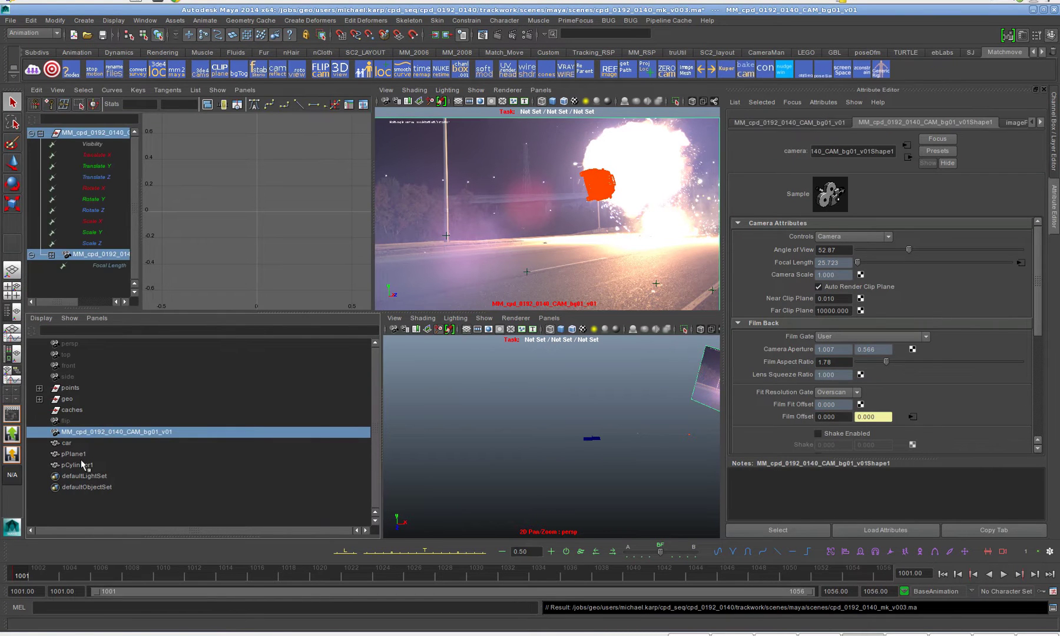
pyautogui.keyDown('shift'); pyautogui.click(83, 465); pyautogui.keyUp('shift')
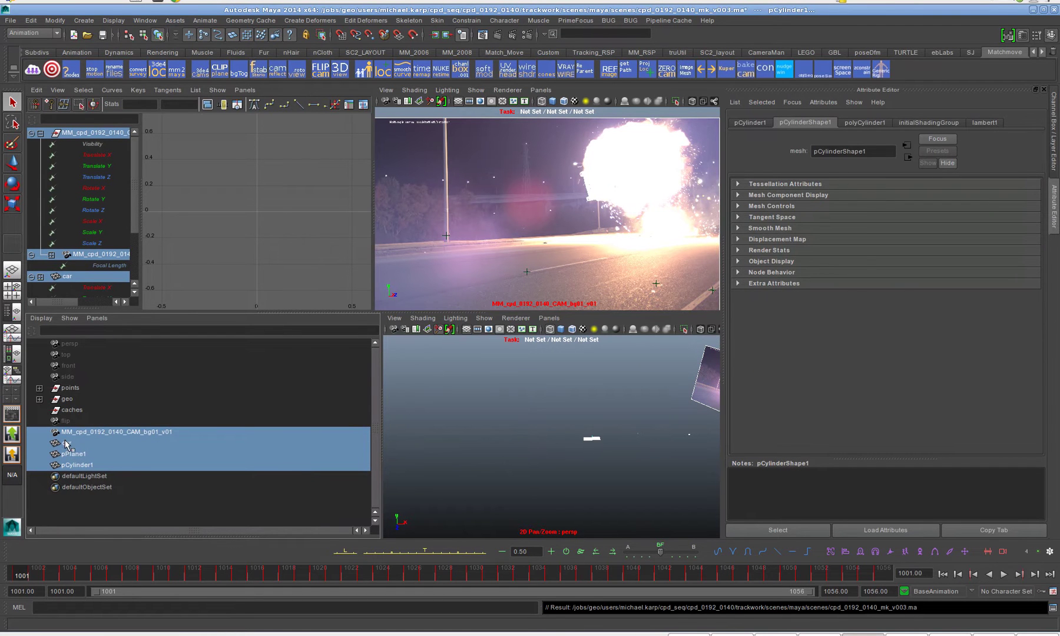
pyautogui.hotkey('alt', 'v')
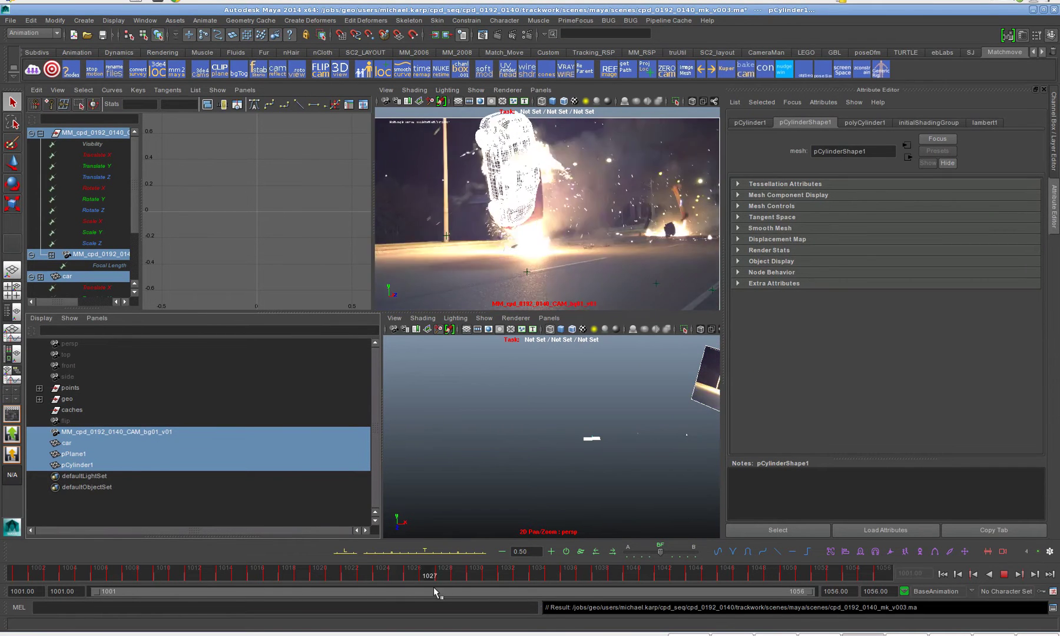
pyautogui.hotkey('alt', 'v')
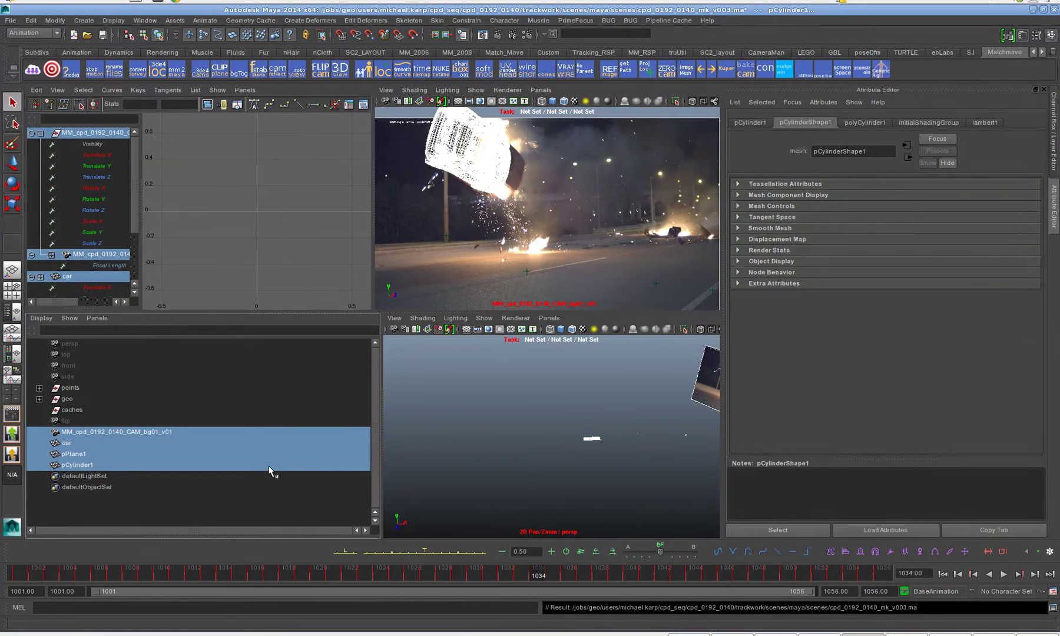
pyautogui.hotkey('ctrl', 'g')
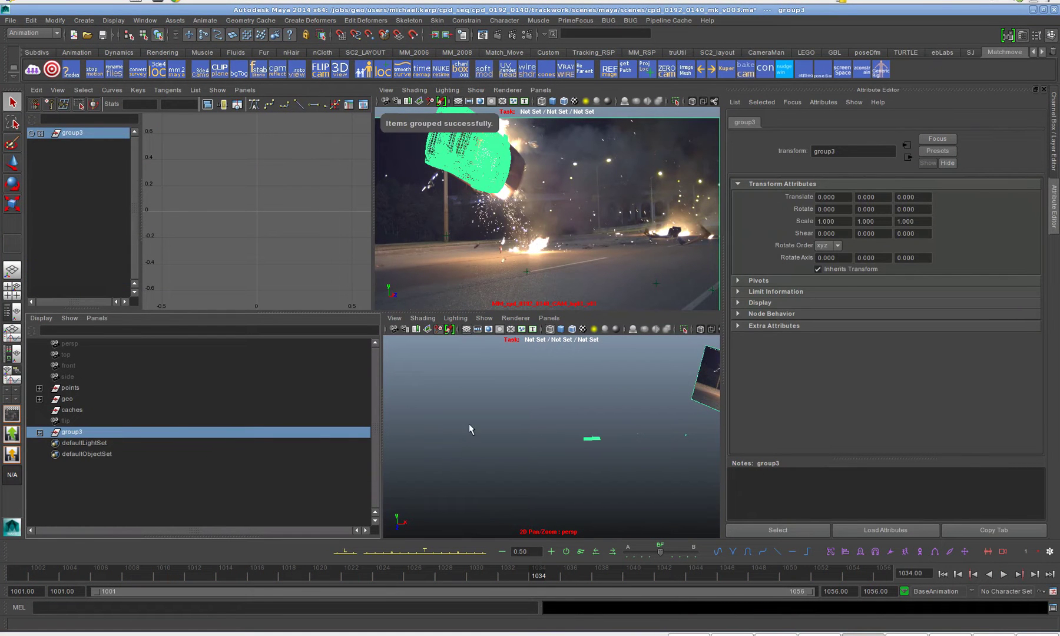
# Rename the new group containing the tracked camera and geometry as mirrorGroup.
pyautogui.press('w')
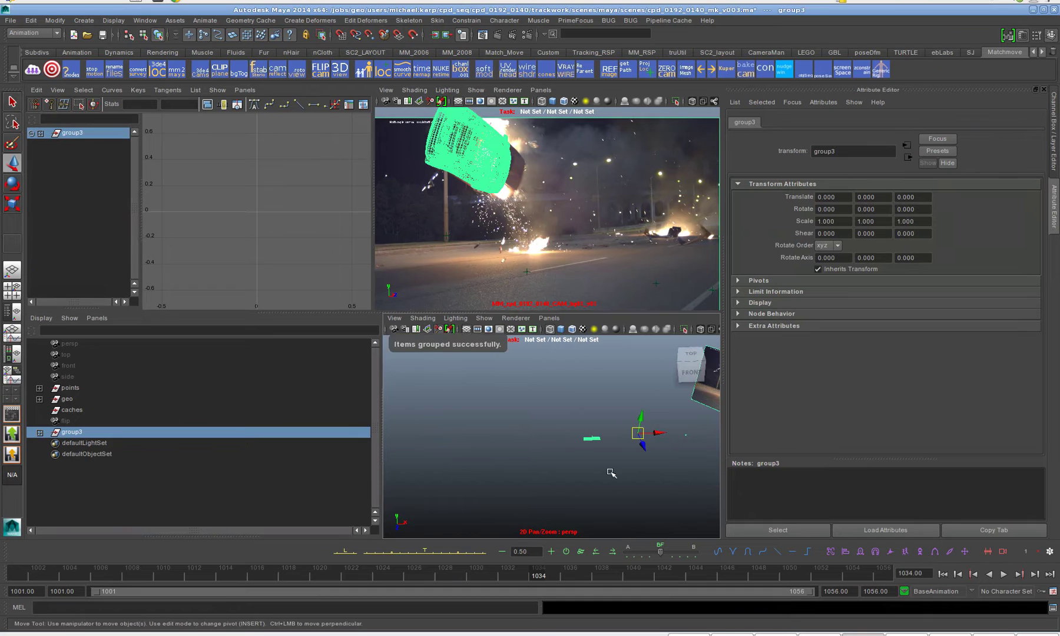
pyautogui.keyDown('alt'); pyautogui.moveTo(615, 468); pyautogui.dragTo(593, 457); pyautogui.keyUp('alt')
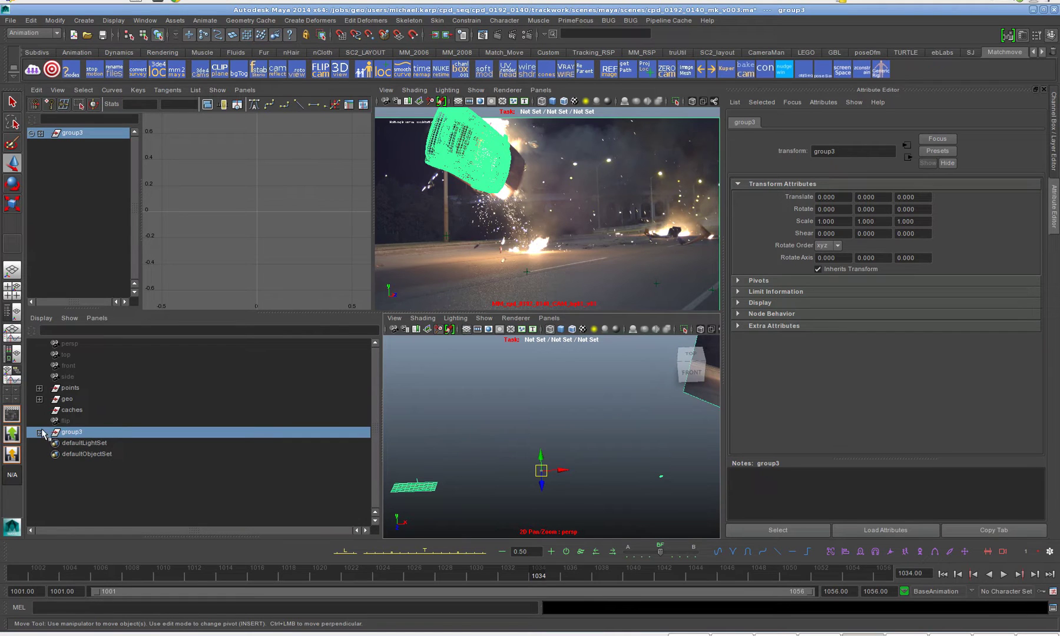
pyautogui.doubleClick(80, 433)
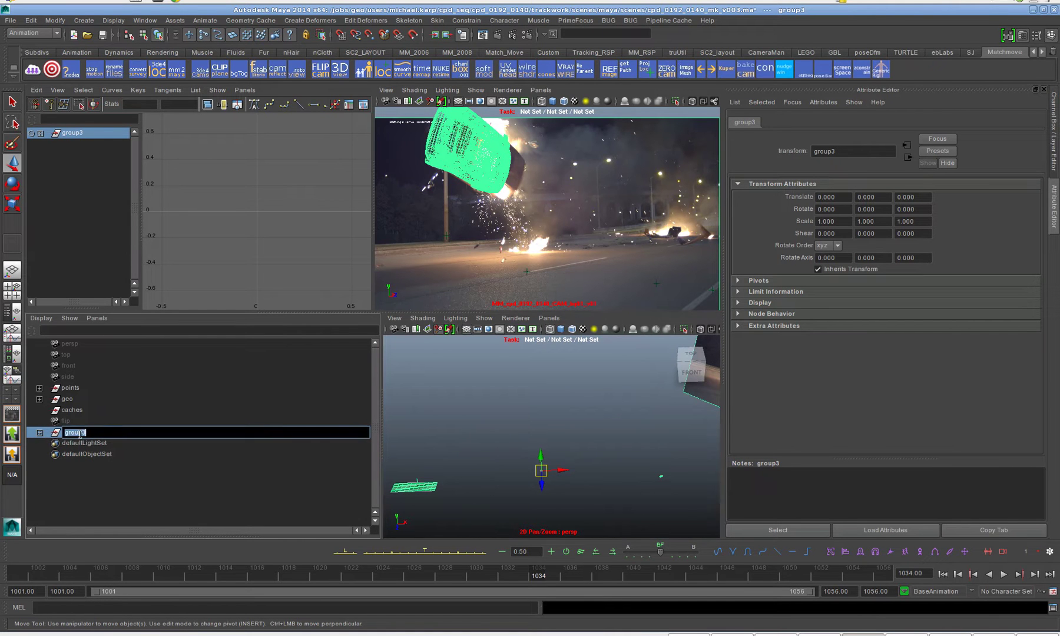
pyautogui.write('mirrorG')
pyautogui.press('Return')
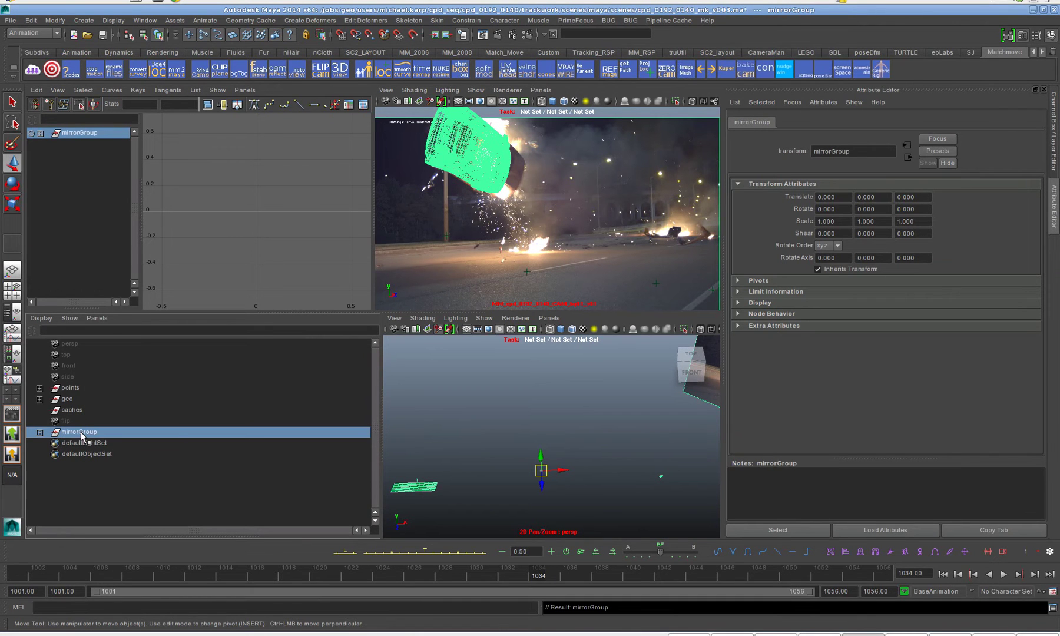
# Mirror mirrorGroup across the X axis by setting its Scale X to -1, and return to frame 1001.
pyautogui.click(1051, 138)
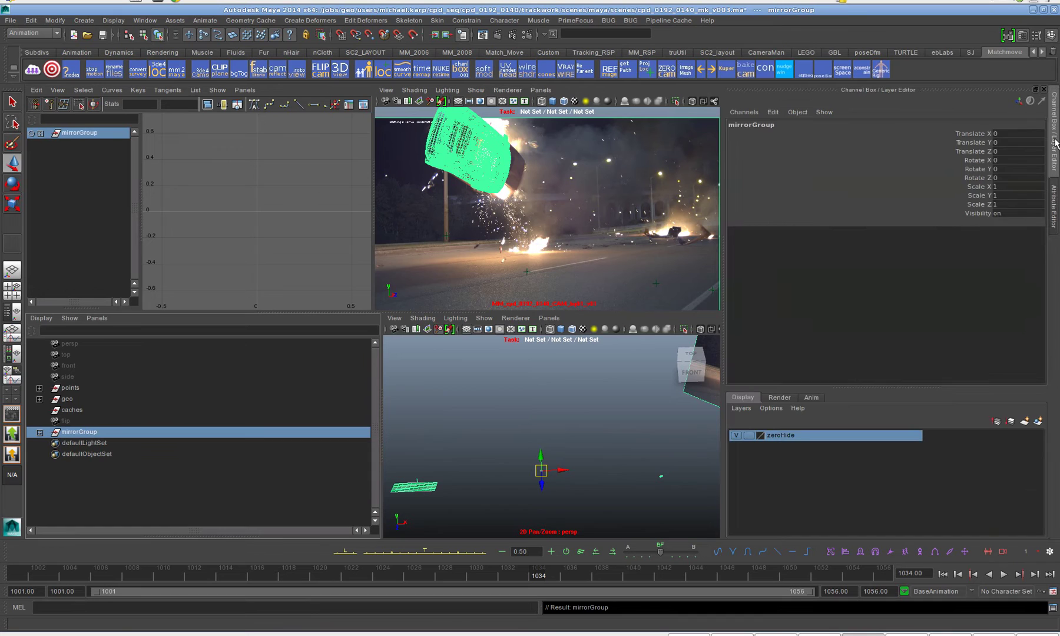
pyautogui.doubleClick(1007, 187)
pyautogui.press('Return')
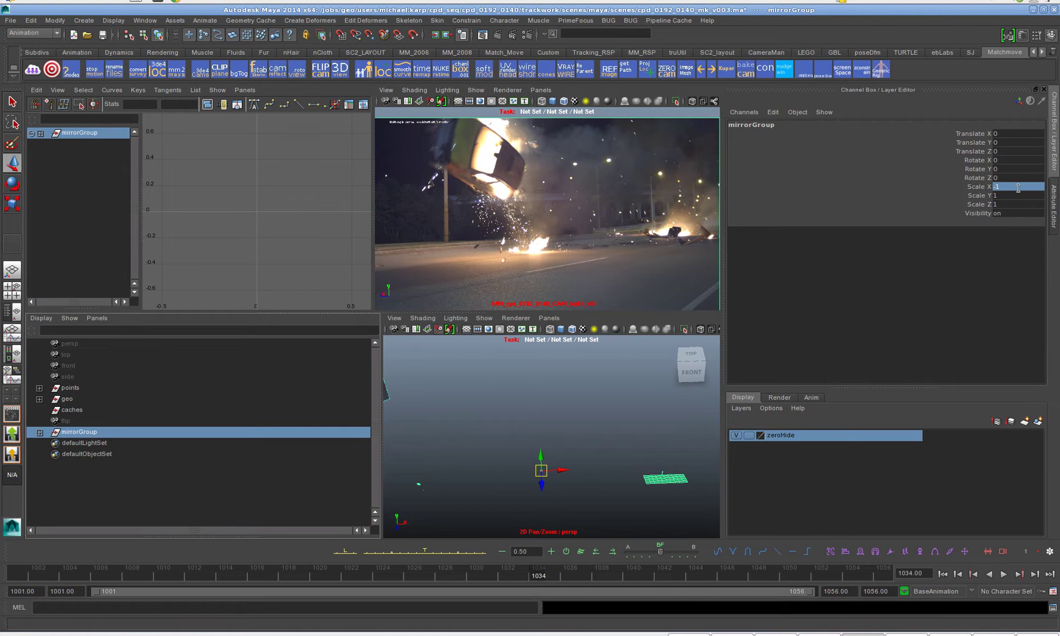
pyautogui.moveTo(631, 568); pyautogui.dragTo(21, 574)
pyautogui.keyDown('alt'); pyautogui.moveTo(518, 482); pyautogui.dragTo(476, 382); pyautogui.keyUp('alt')
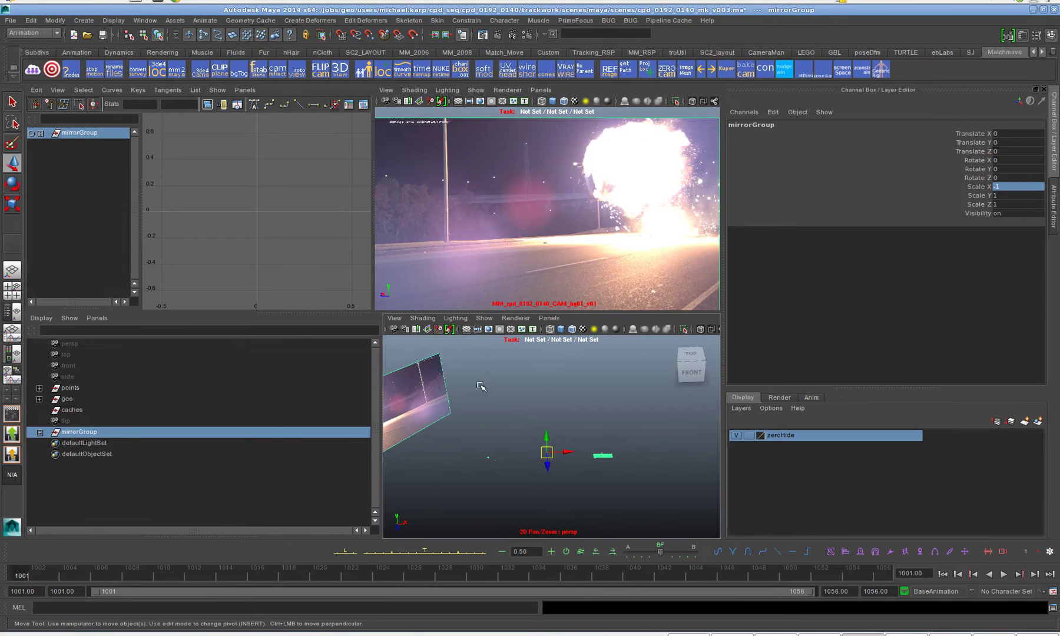
# At frame 1014, duplicate the camera inside mirrorGroup and unparent the duplicate to the scene's top level.
pyautogui.click(39, 432)
pyautogui.hotkey('alt', 'v')
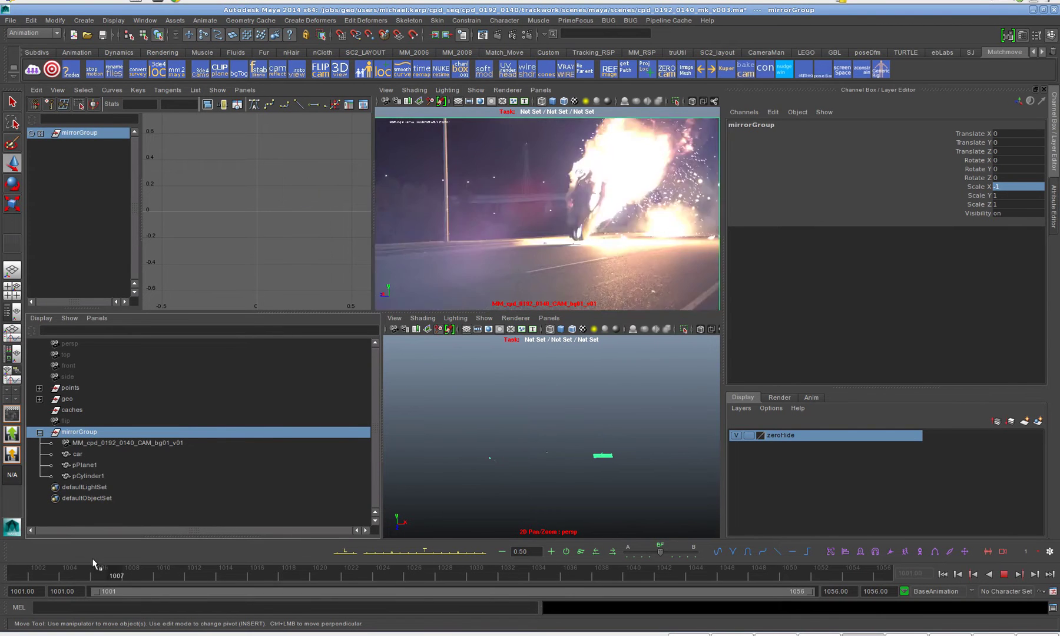
pyautogui.click(225, 571)
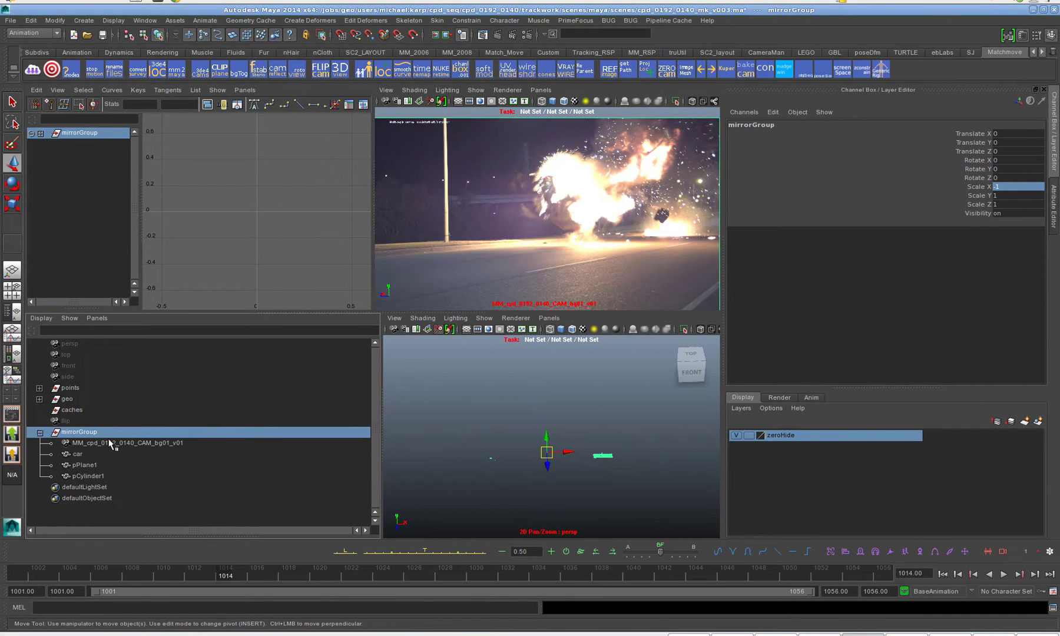
pyautogui.click(111, 443)
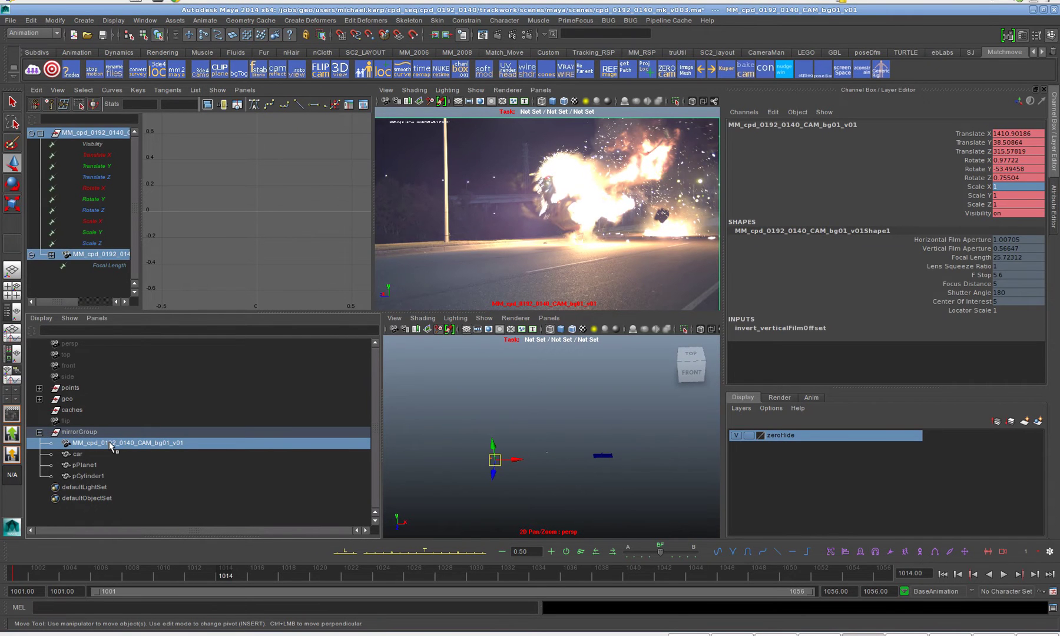
pyautogui.hotkey('ctrl', 'd')
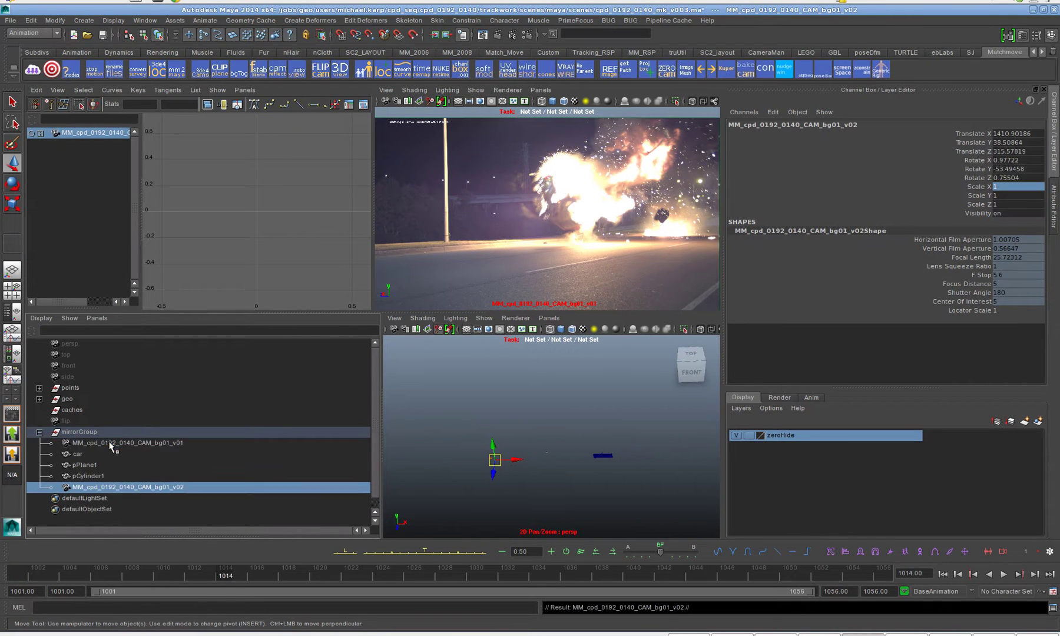
pyautogui.moveTo(135, 488); pyautogui.dragTo(126, 429, button='middle')
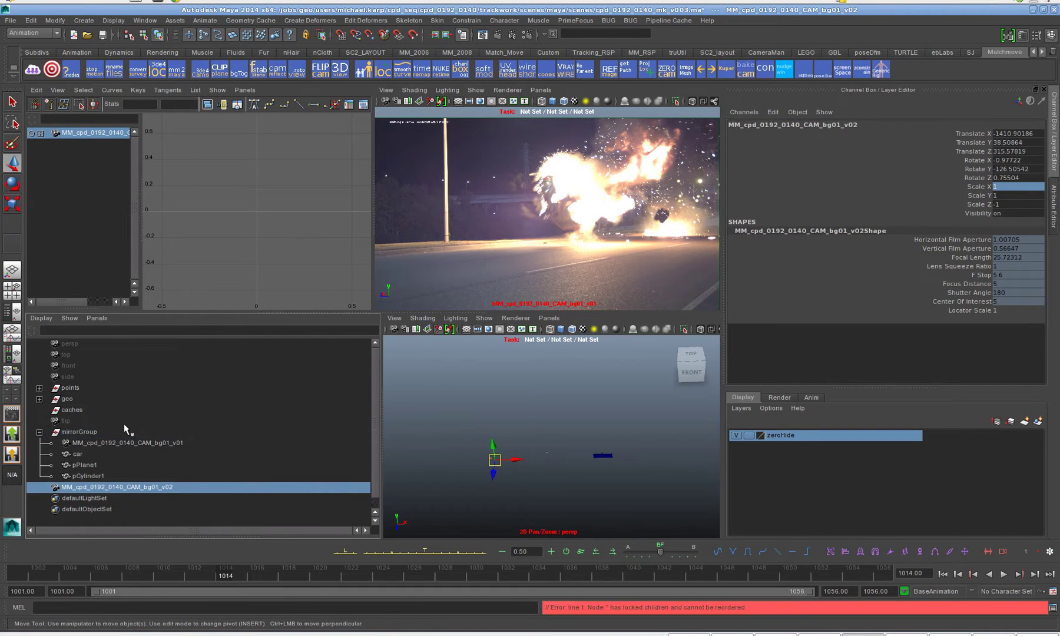
# Rename the duplicated, unparented camera as mirror.
pyautogui.doubleClick(109, 487)
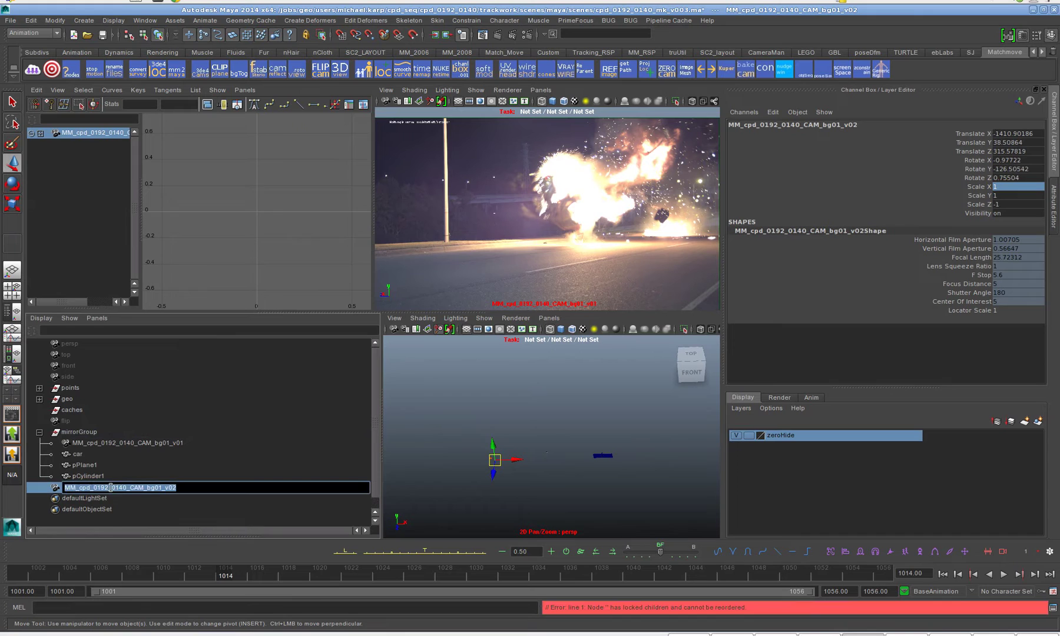
pyautogui.write('m')
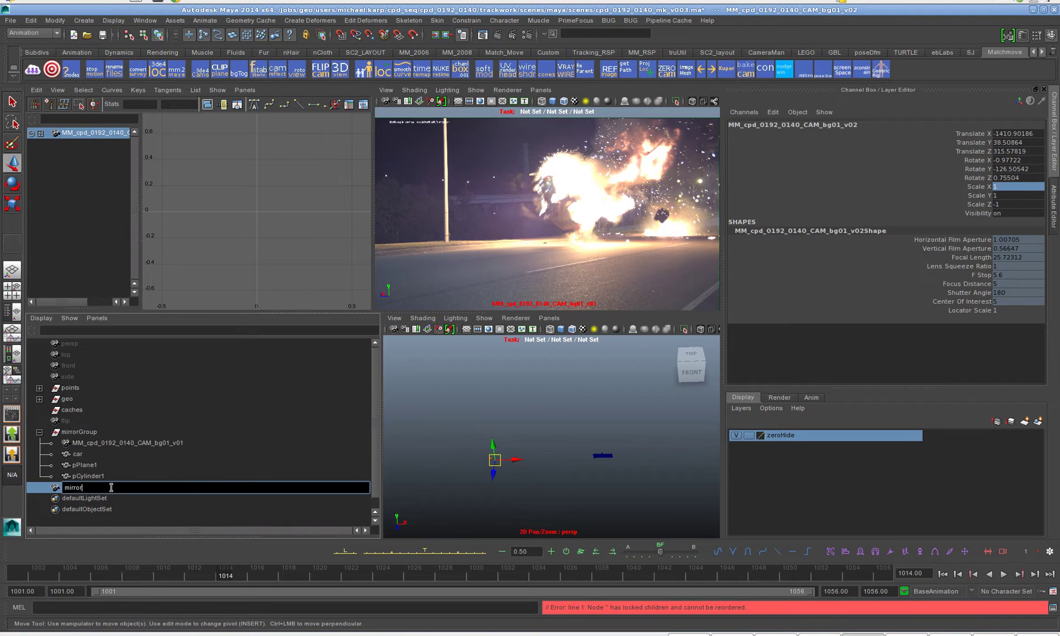
pyautogui.write('irror')
pyautogui.press('Return')
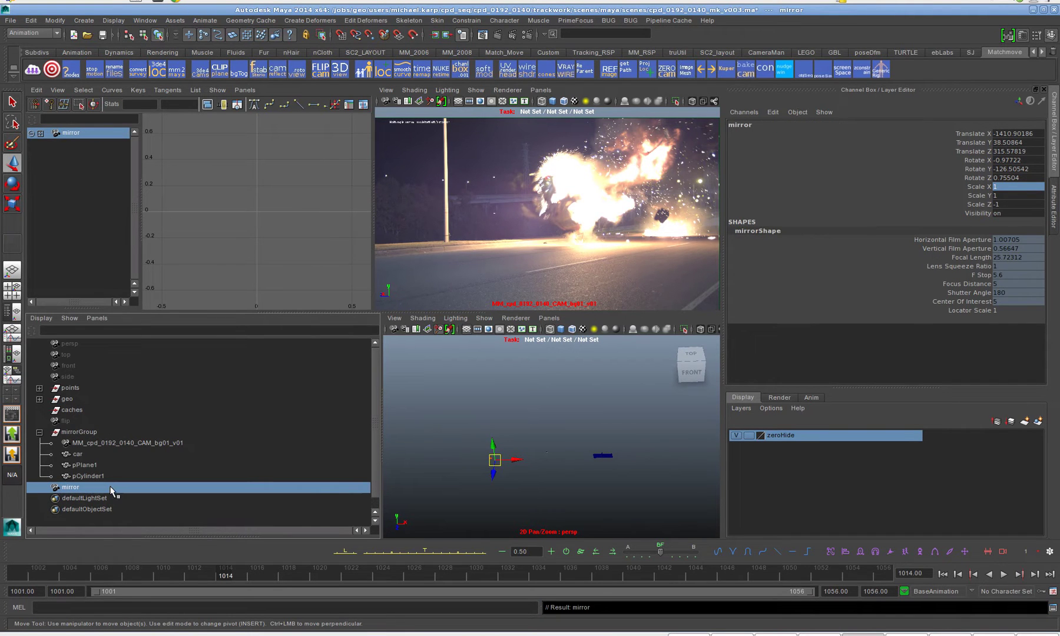
# Parent-constrain the mirror camera to MM_cpd_0192_0140_CAM_bg01_v01 on all translate and rotate axes, without maintaining offset.
pyautogui.click(114, 443)
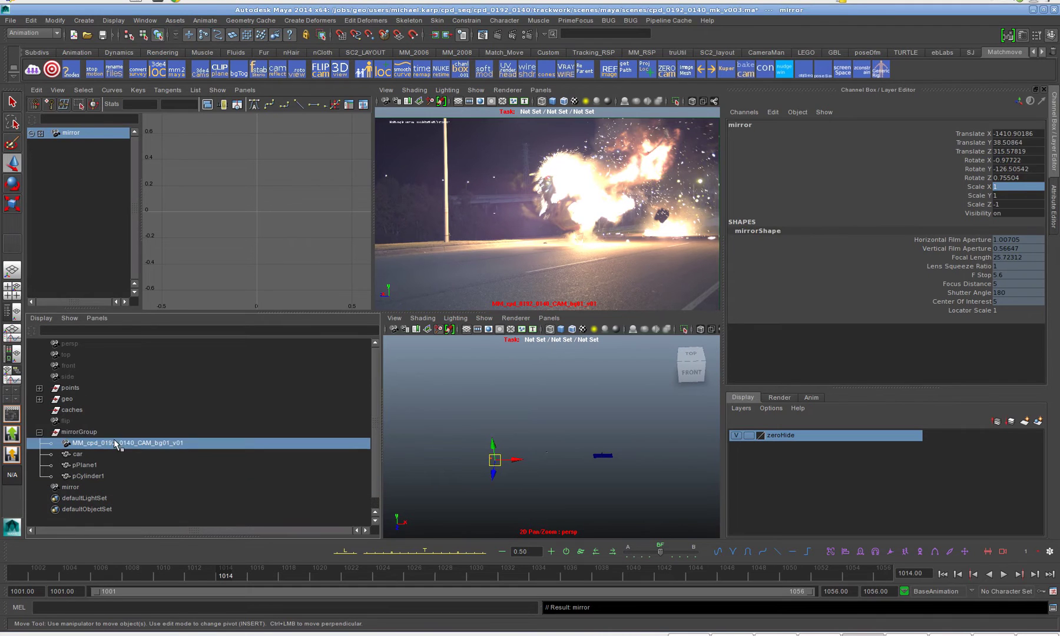
pyautogui.keyDown('ctrl'); pyautogui.click(73, 488); pyautogui.keyUp('ctrl')
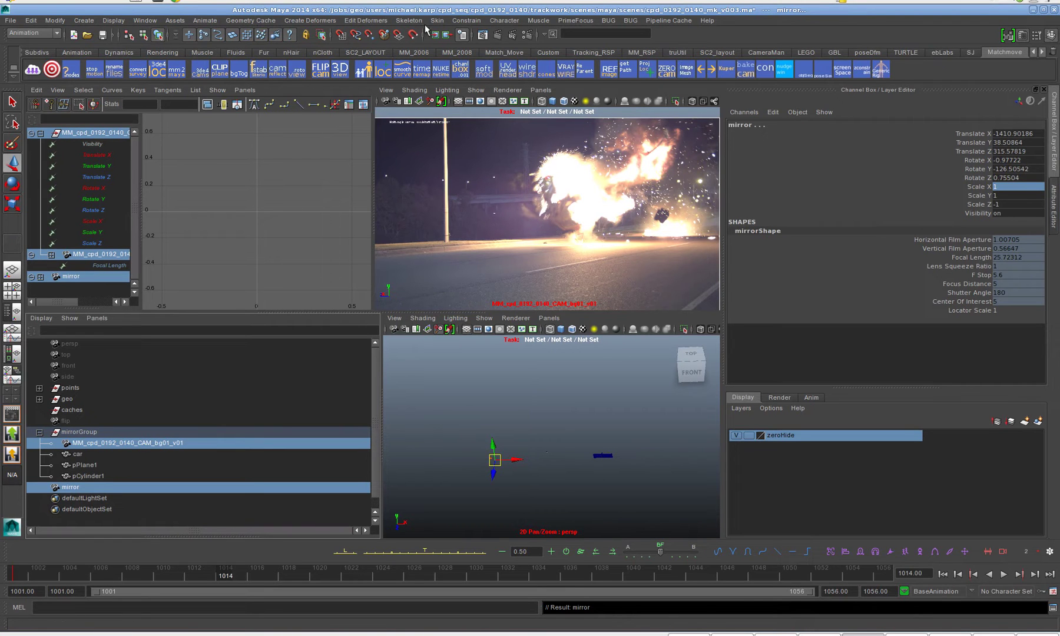
pyautogui.click(480, 20)
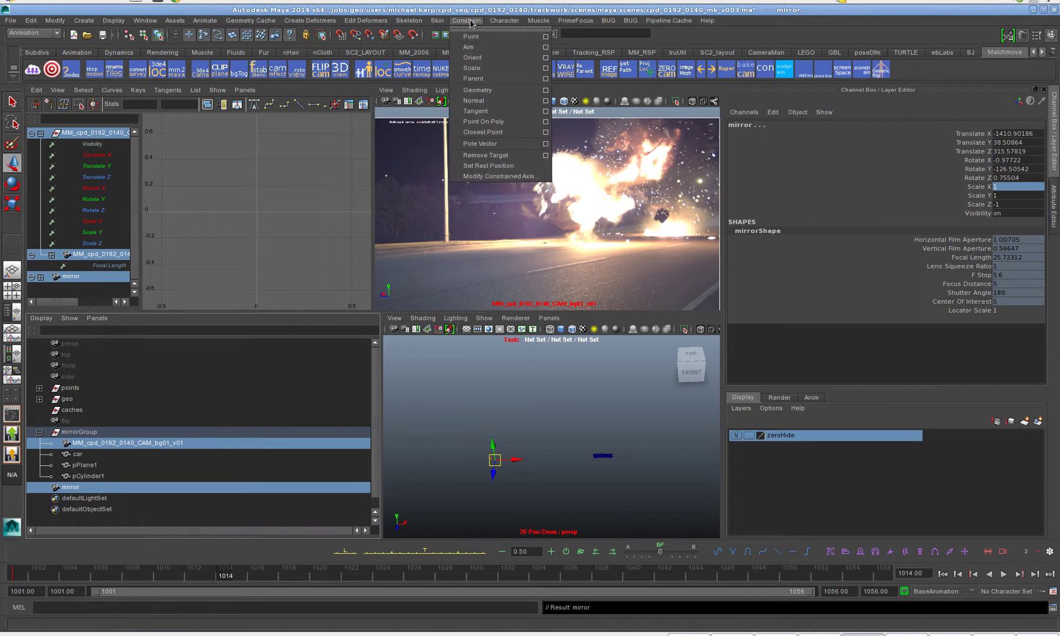
pyautogui.click(546, 79)
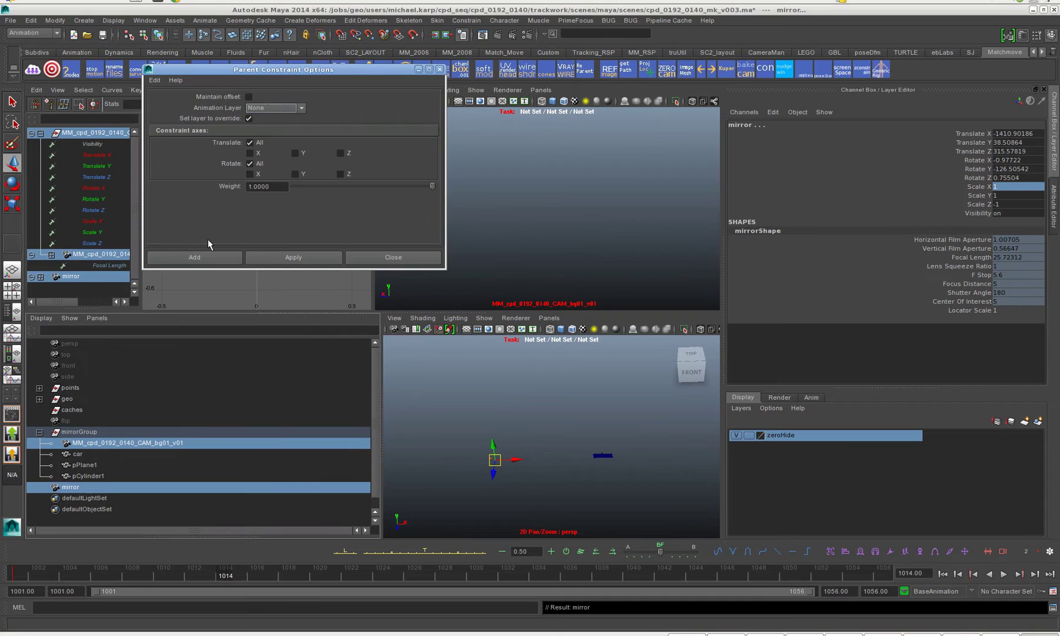
pyautogui.click(209, 257)
# Set the mirror camera's Scale Z to 1 and frame the camera in the persp view.
pyautogui.click(71, 489)
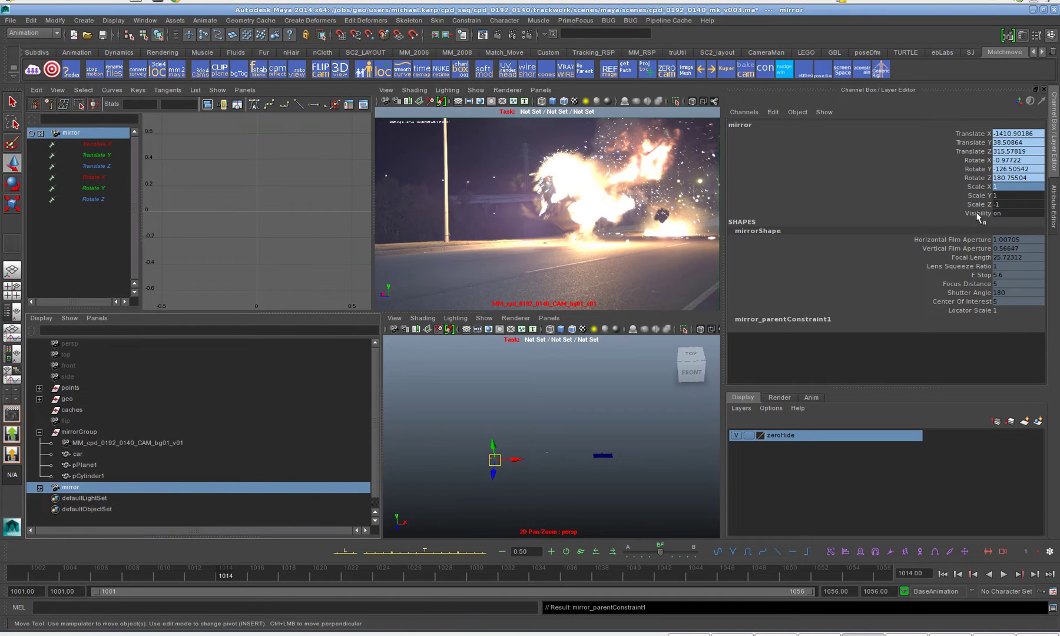
pyautogui.doubleClick(1006, 204)
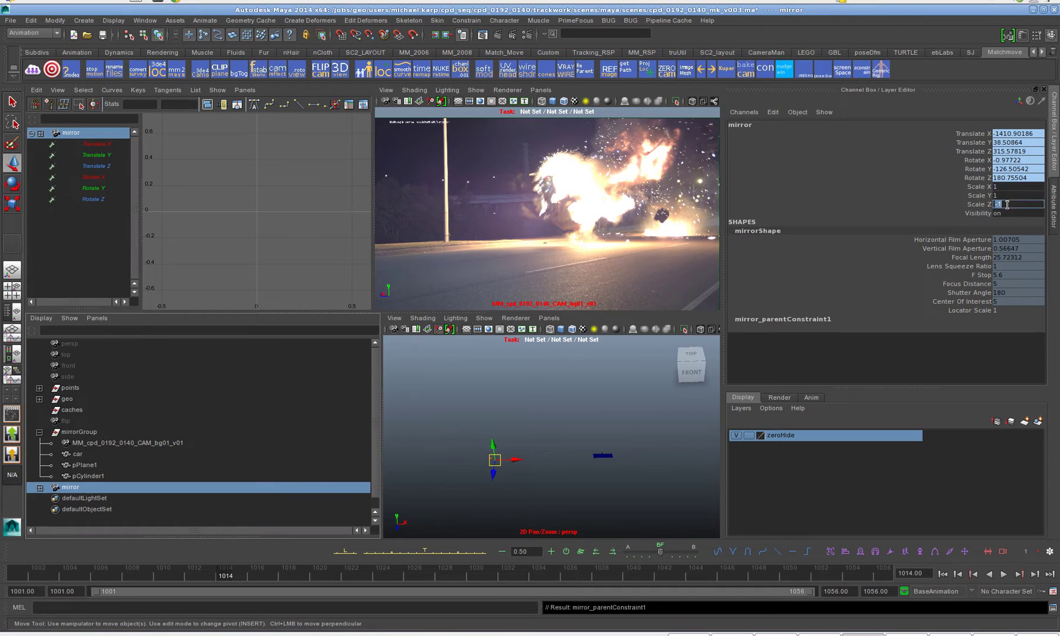
pyautogui.write('1')
pyautogui.press('Return')
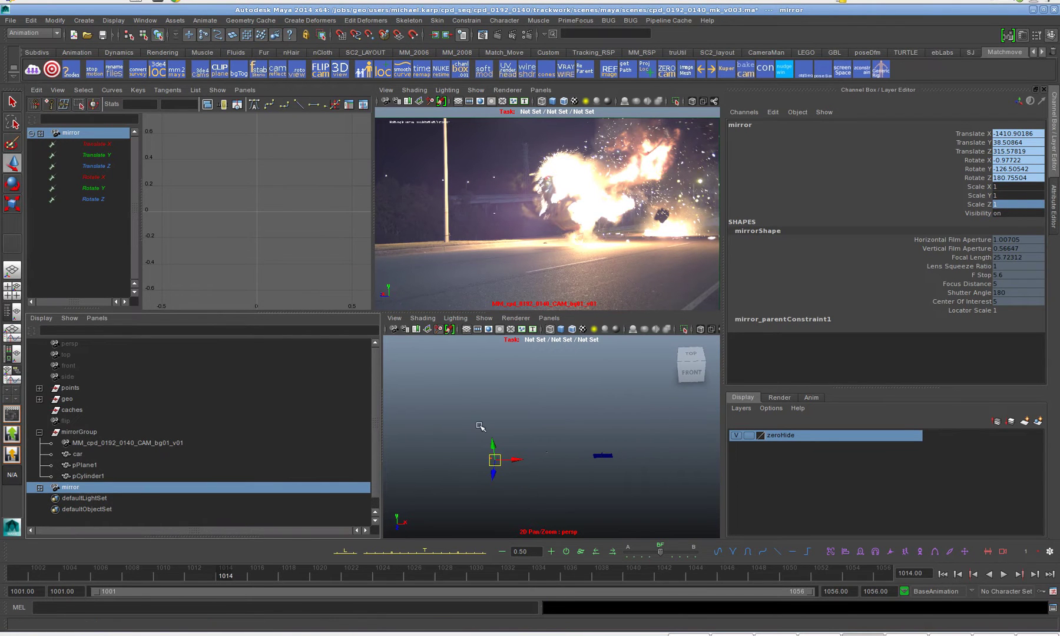
pyautogui.press('f')
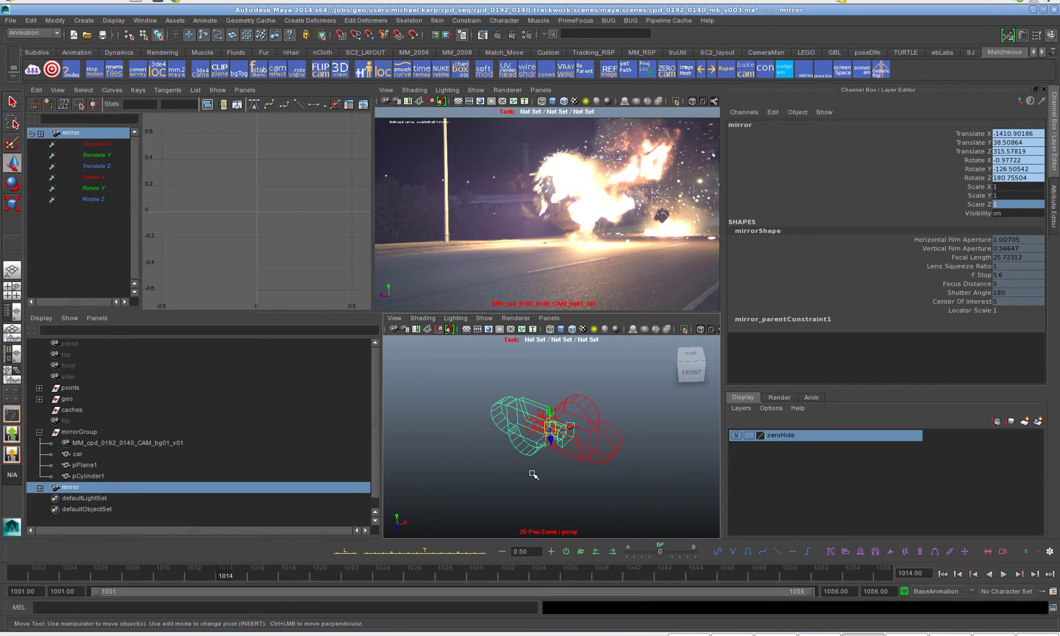
# Set the X rotate target offset of the mirror camera's parent constraint to 180.
pyautogui.keyDown('alt'); pyautogui.moveTo(533, 473); pyautogui.dragTo(584, 471); pyautogui.keyUp('alt')
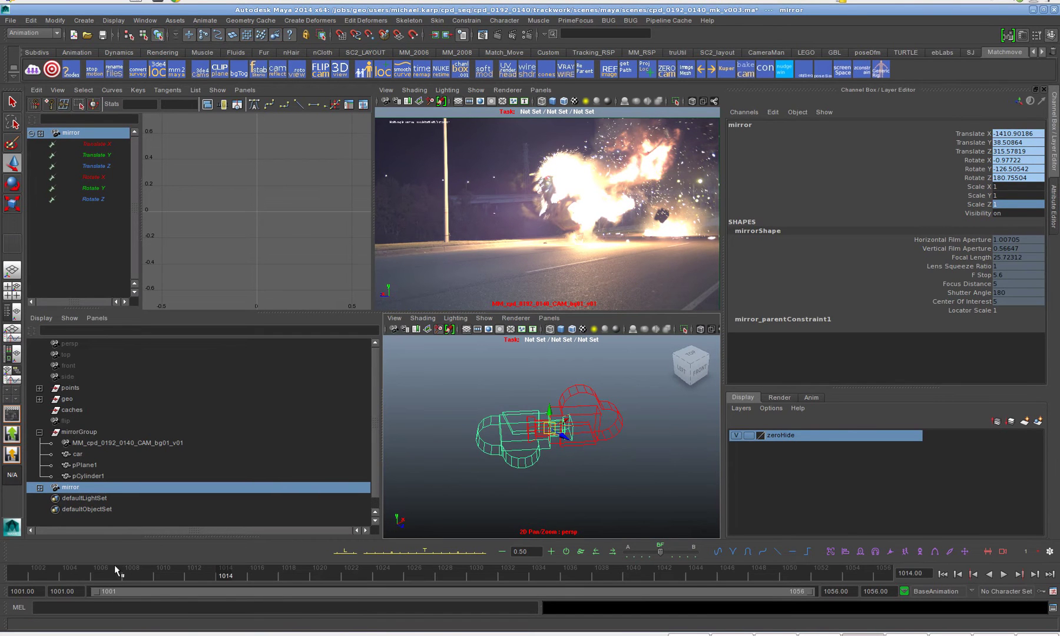
pyautogui.hotkey('alt', 'v')
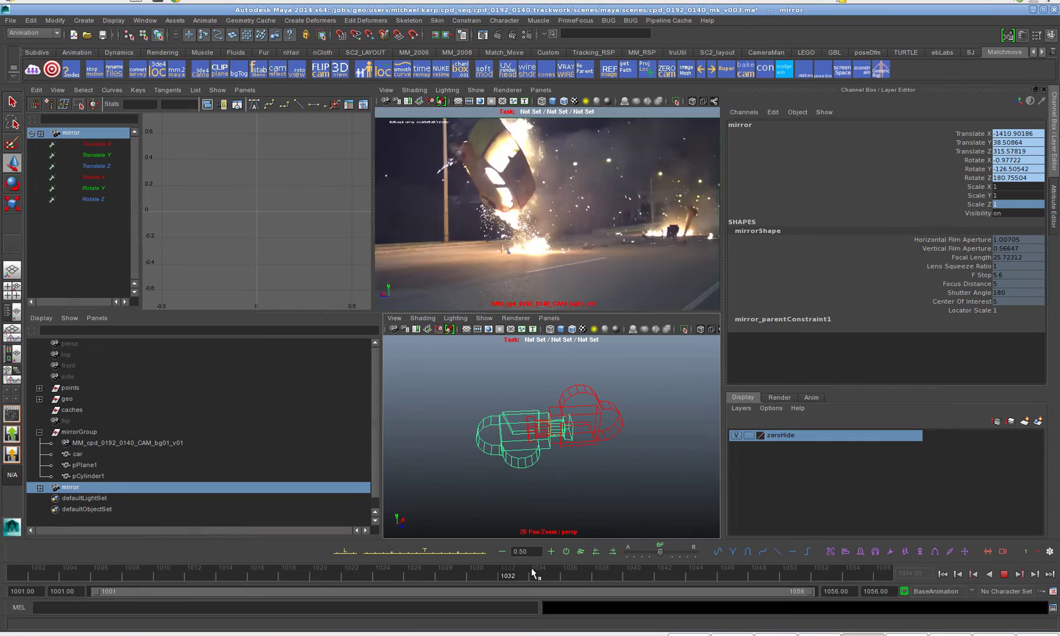
pyautogui.hotkey('alt', 'v')
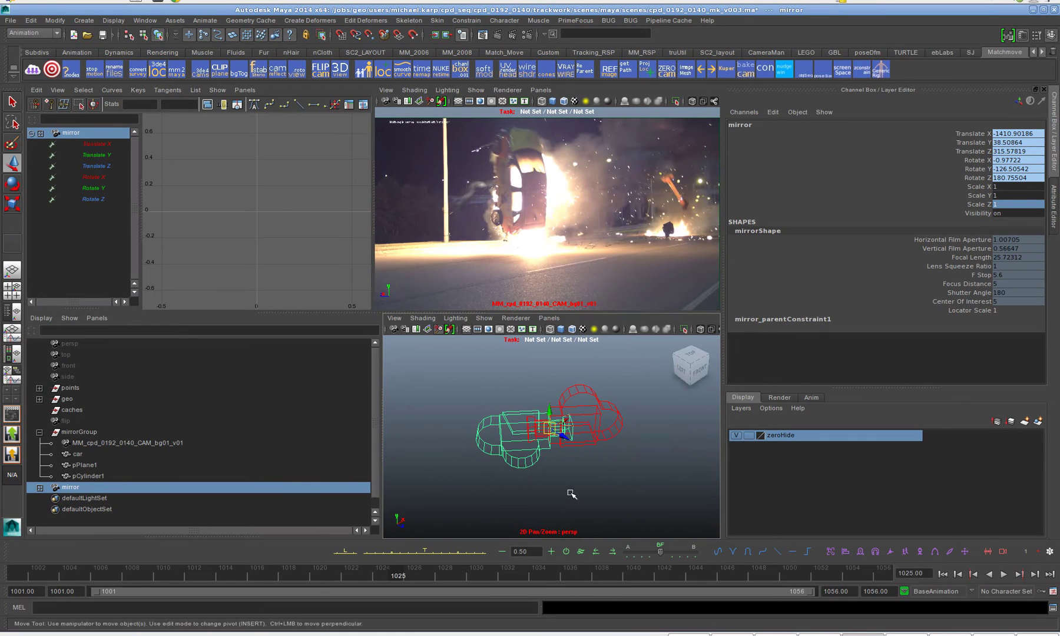
pyautogui.keyDown('alt'); pyautogui.moveTo(571, 493); pyautogui.dragTo(566, 477); pyautogui.keyUp('alt')
pyautogui.click(39, 488)
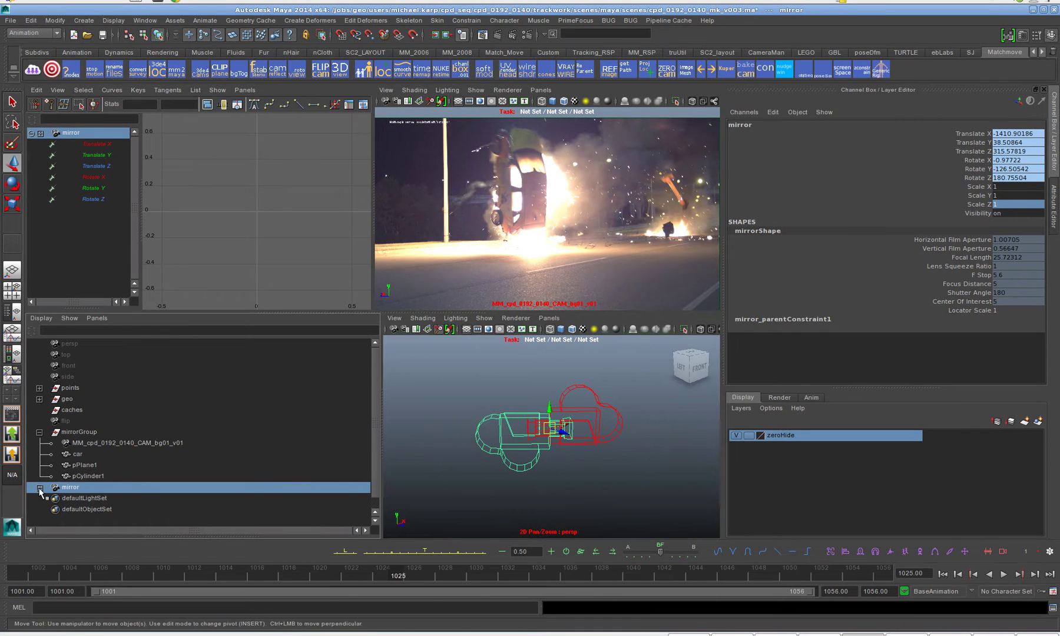
pyautogui.click(100, 496)
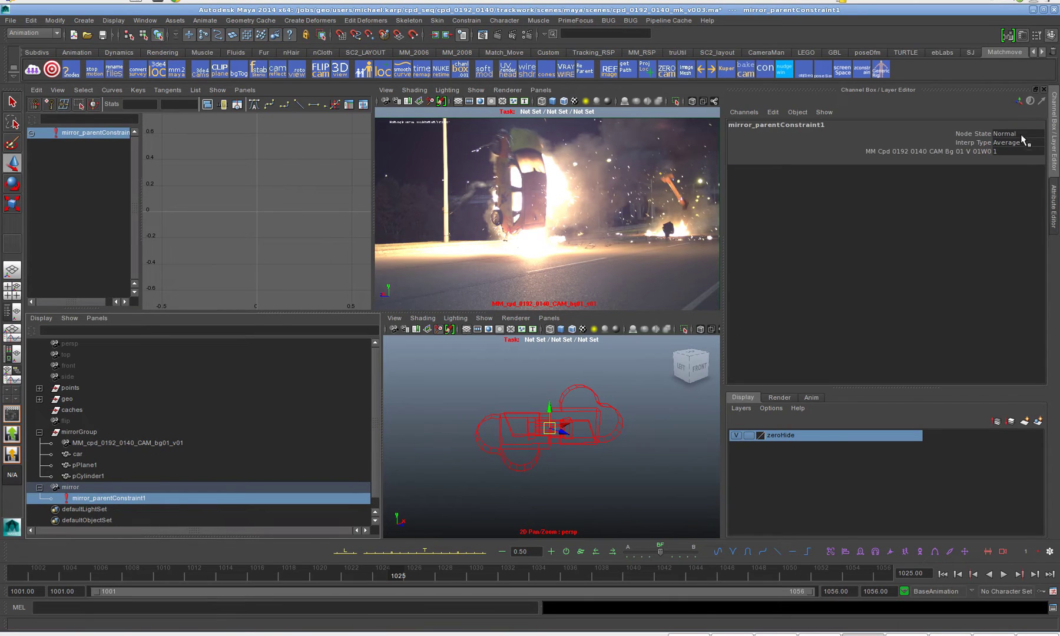
pyautogui.click(1054, 201)
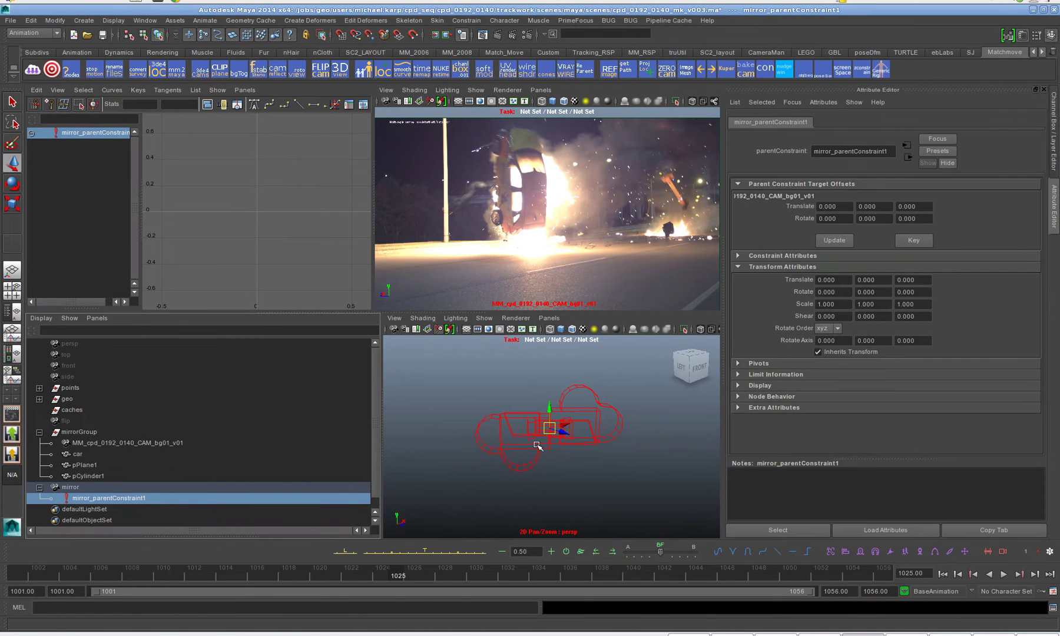
pyautogui.moveTo(843, 219); pyautogui.dragTo(804, 218)
pyautogui.write('180')
pyautogui.press('Return')
# Replace the animation curve view with a perspective view through mirrorShape, and delete the existing flip camera.
pyautogui.click(67, 486)
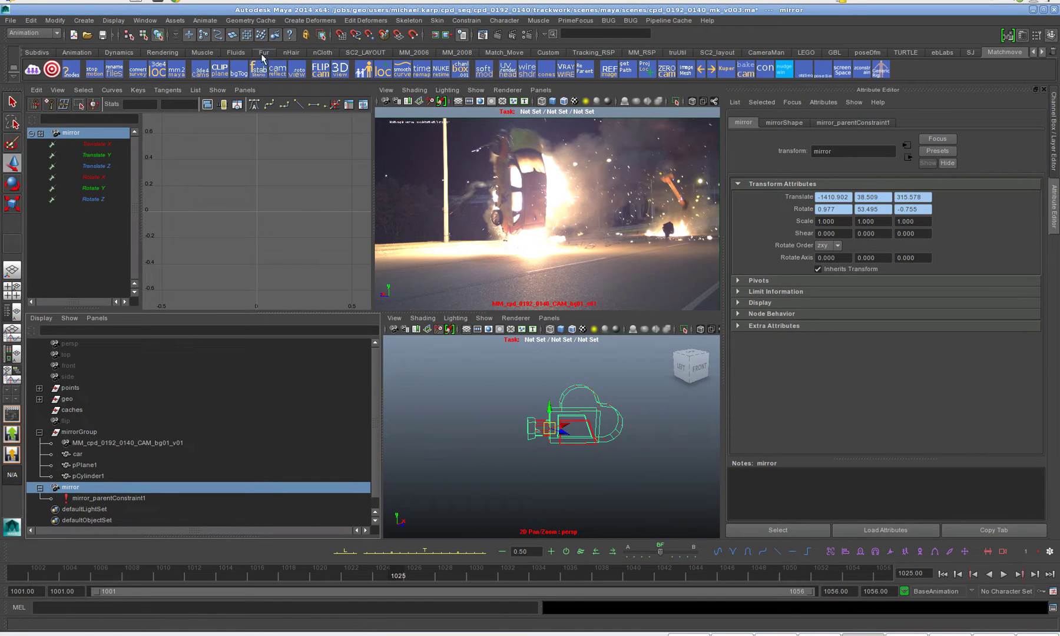
pyautogui.click(241, 91)
pyautogui.moveTo(241, 100)
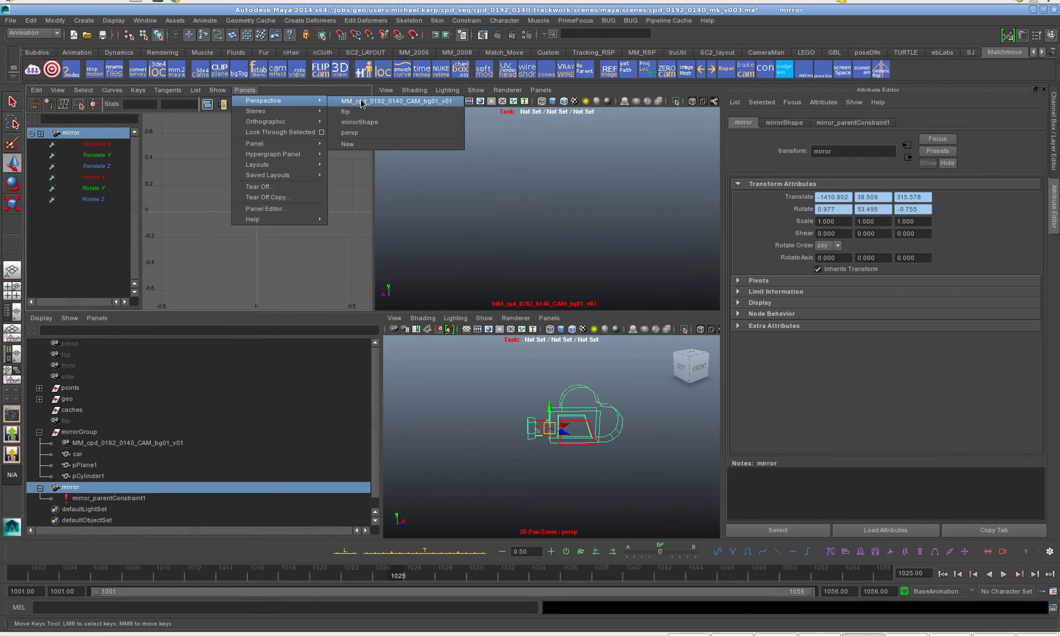
pyautogui.click(368, 122)
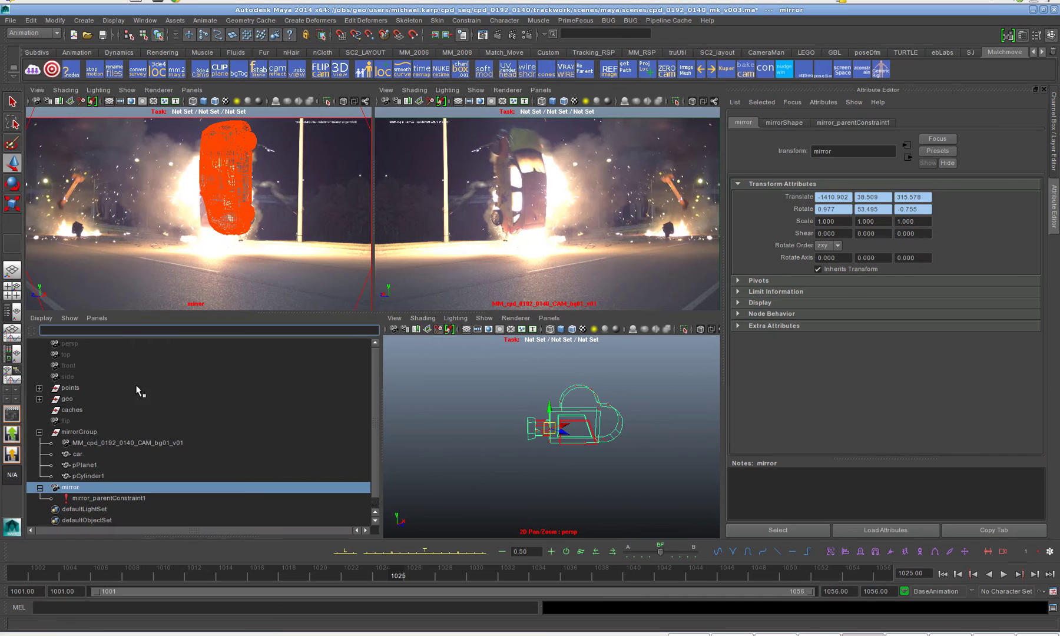
pyautogui.click(65, 420)
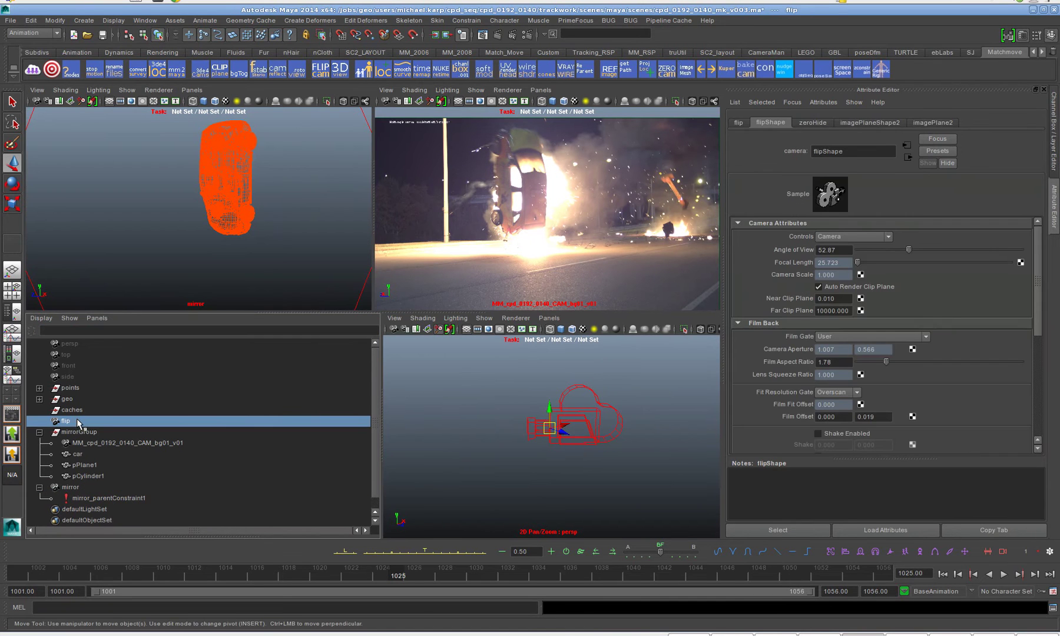
pyautogui.press('Delete')
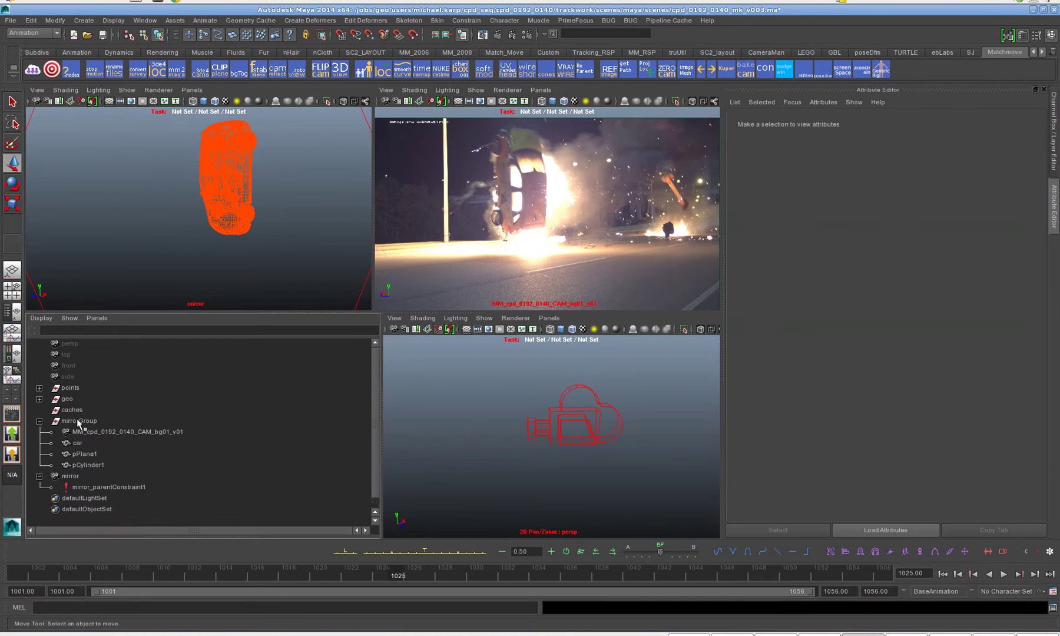
# Import mirrorGeo.1055.jpg as the mirror camera's image plane and enable Use Image Sequence.
pyautogui.click(79, 474)
pyautogui.click(37, 90)
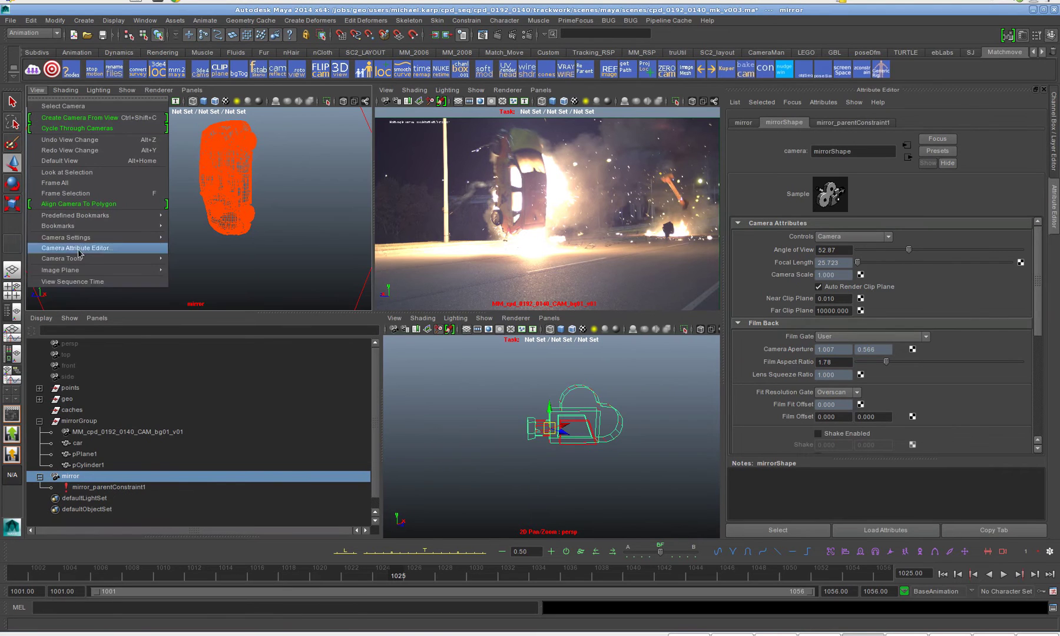
pyautogui.moveTo(90, 271)
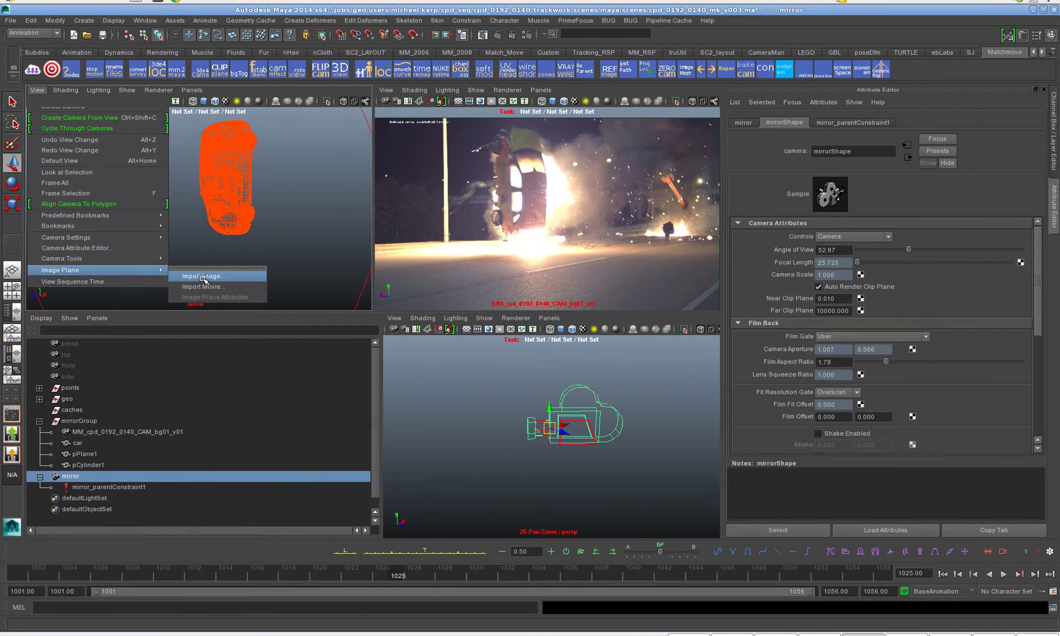
pyautogui.click(202, 277)
pyautogui.click(299, 202)
pyautogui.click(875, 556)
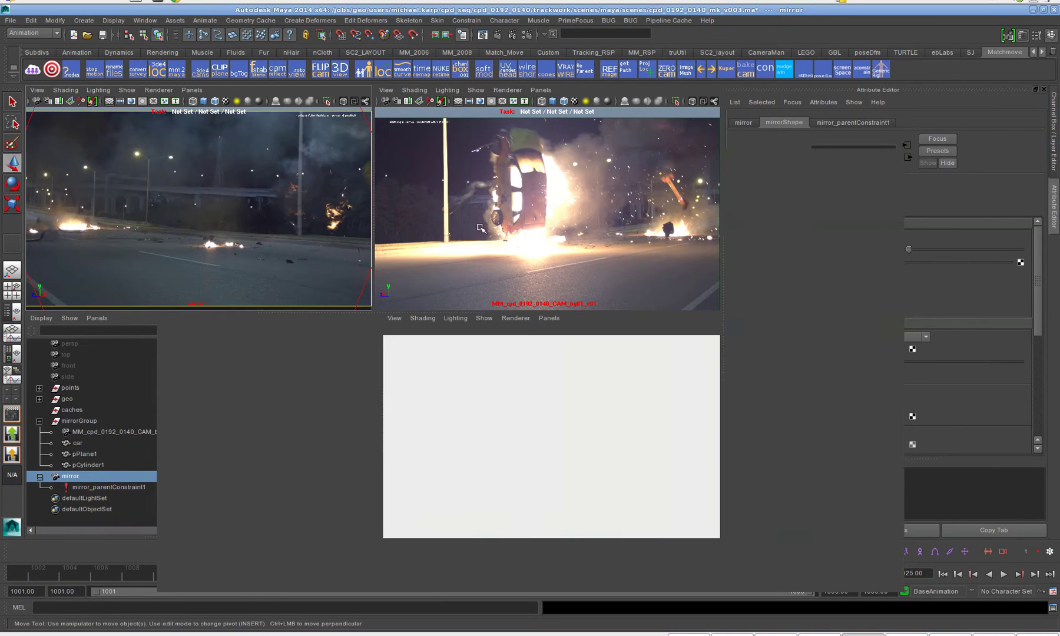
pyautogui.click(818, 353)
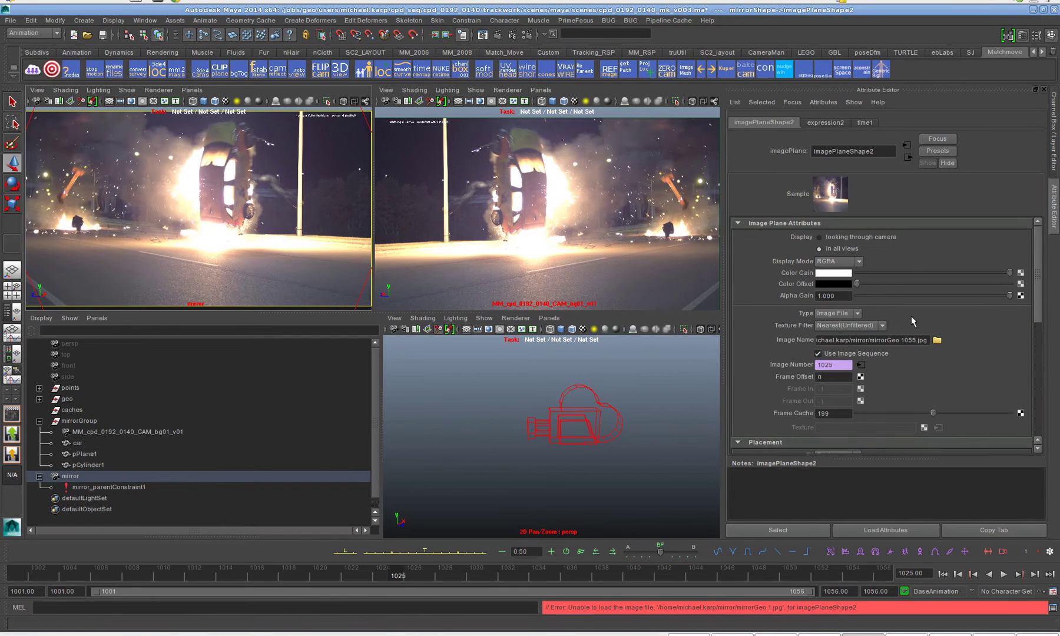
# Set the mirror camera's image plane depth to 4000 so the plate sits behind the car geometry.
pyautogui.scroll(-5, 924, 332)
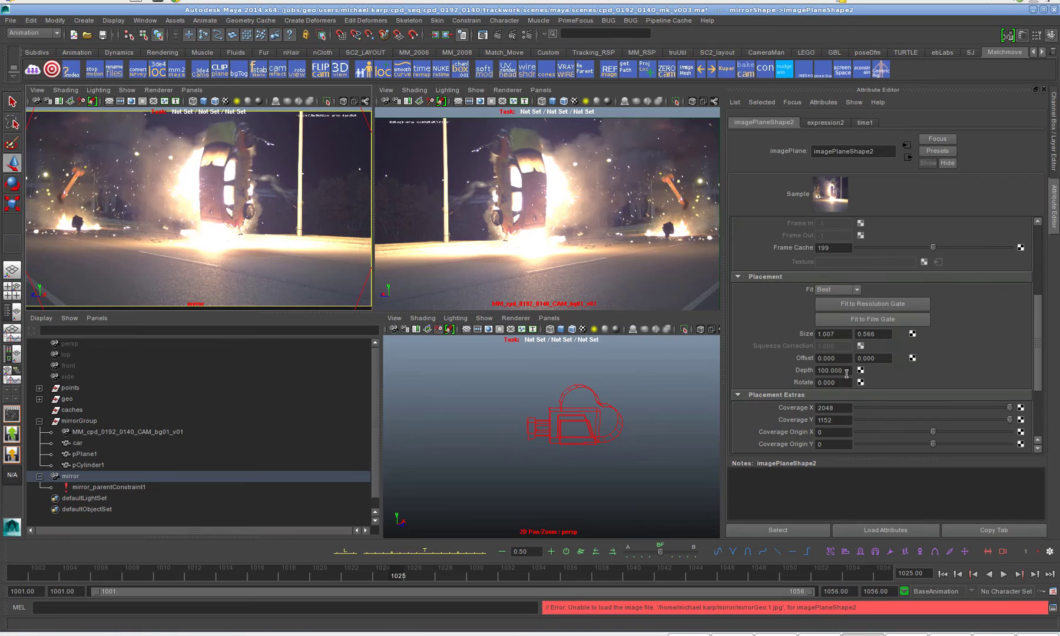
pyautogui.moveTo(848, 370); pyautogui.dragTo(809, 369)
pyautogui.write('40')
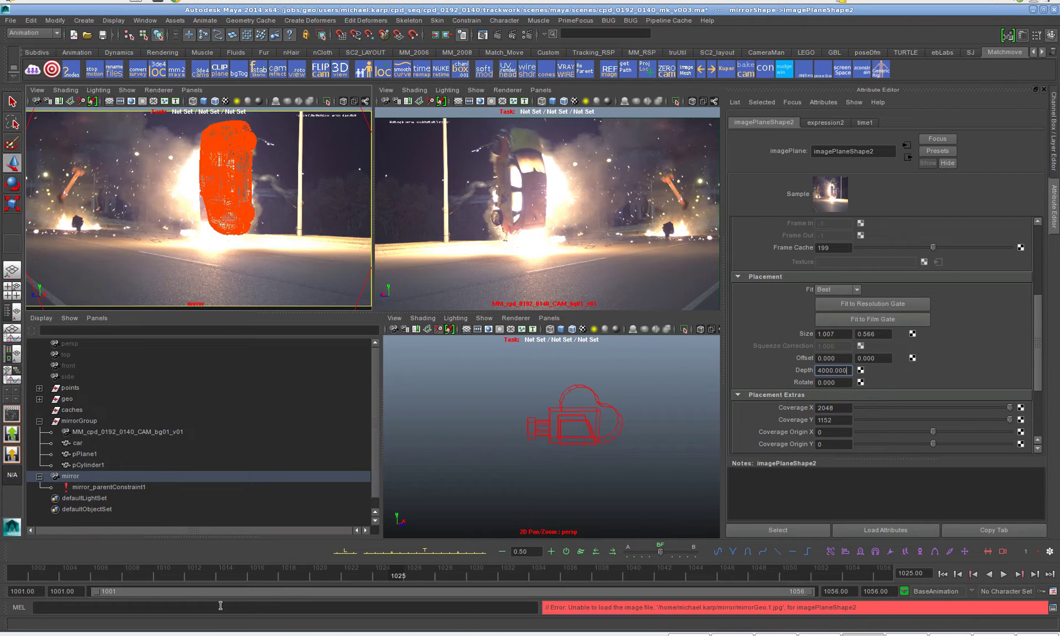
# Play and scrub the shot to check the mirrored car against the flipped plate, ending at frame 1001.
pyautogui.click(59, 574)
pyautogui.hotkey('alt', 'v')
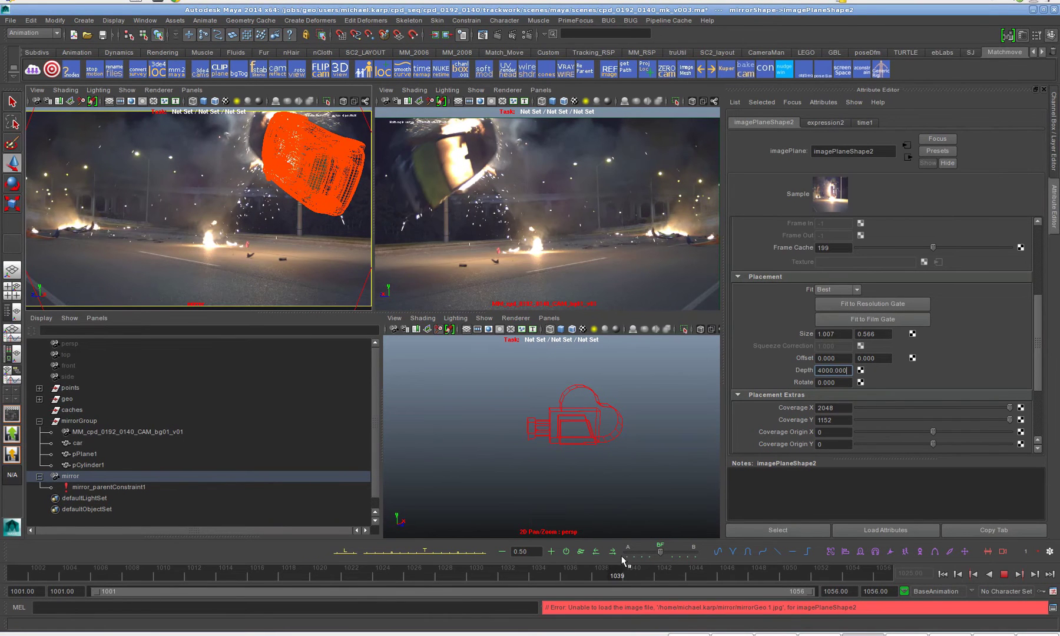
pyautogui.moveTo(598, 563); pyautogui.dragTo(61, 579)
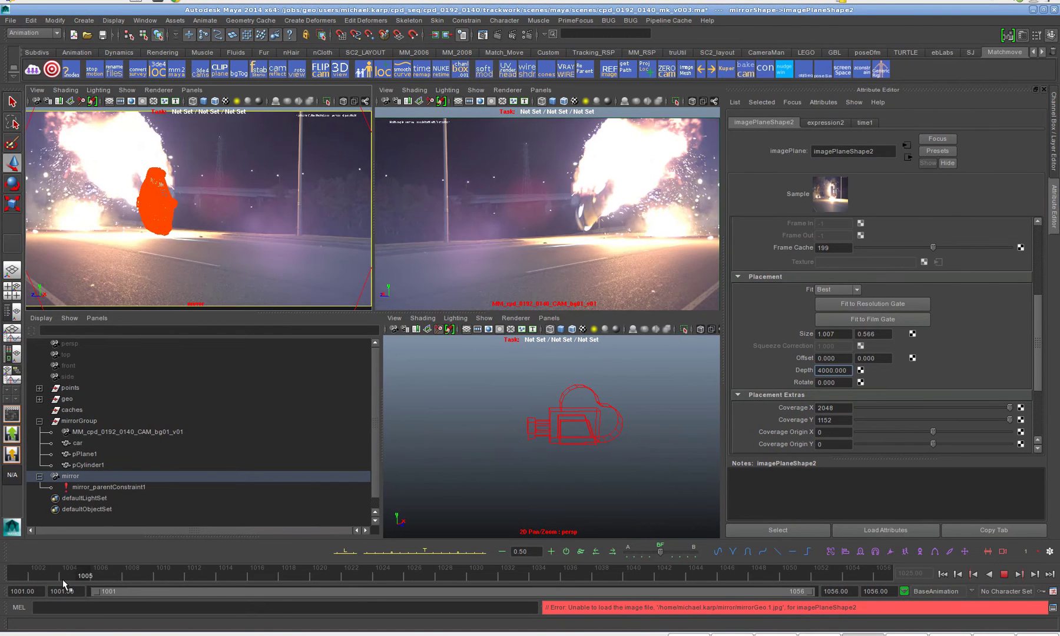
pyautogui.click(77, 442)
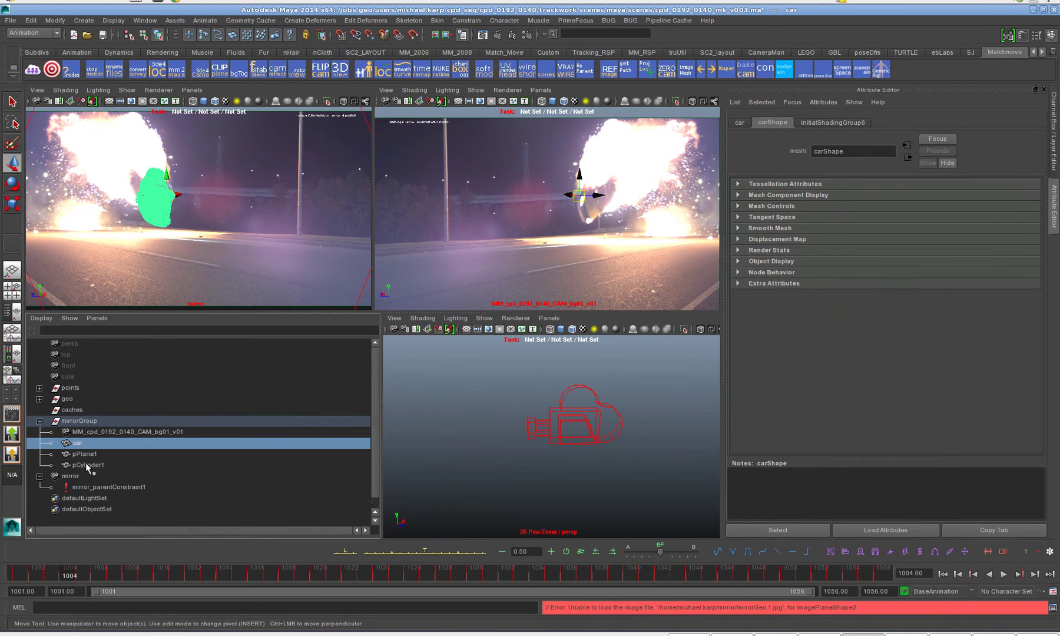
pyautogui.moveTo(77, 445)
pyautogui.mouseDown(button='middle')
pyautogui.moveTo(66, 446)
pyautogui.moveTo(77, 443)
pyautogui.mouseUp(button='middle')
pyautogui.moveTo(78, 443); pyautogui.dragTo(104, 447, button='middle')
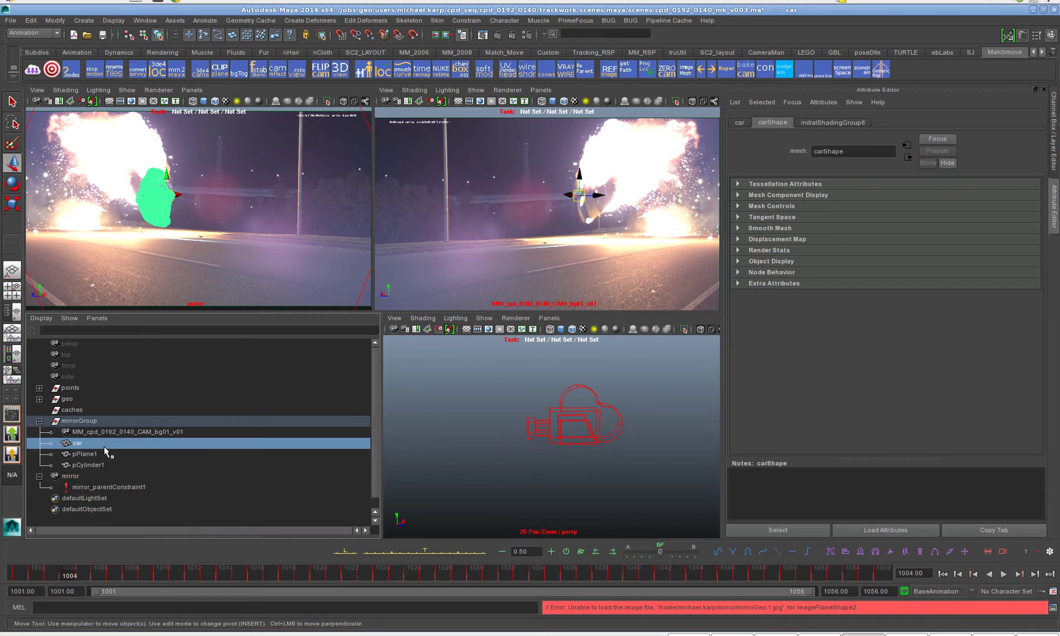
pyautogui.click(74, 477)
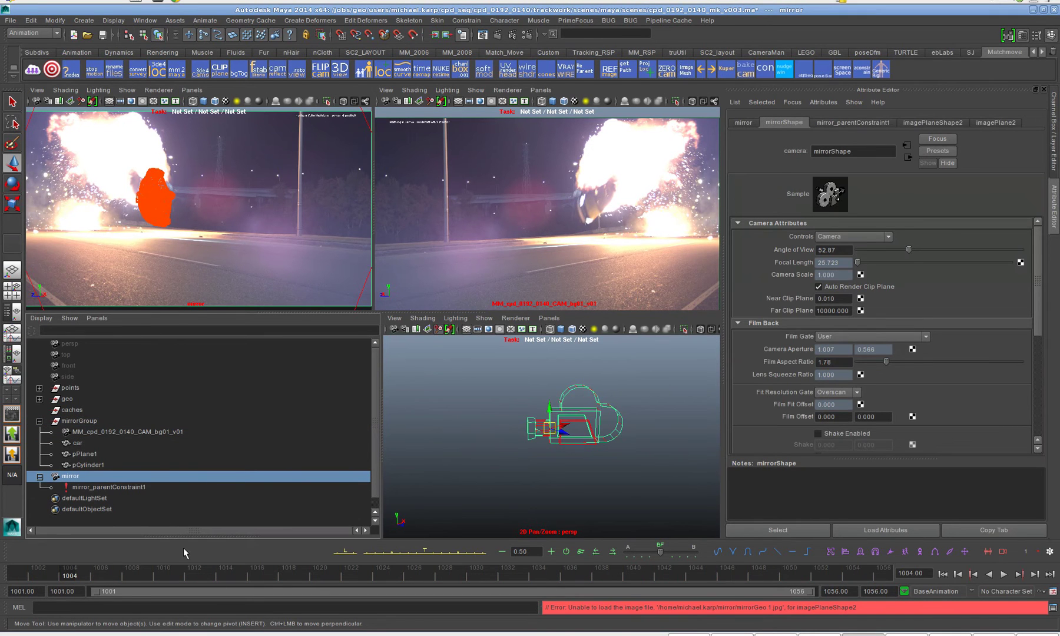
pyautogui.moveTo(177, 577); pyautogui.dragTo(22, 577)
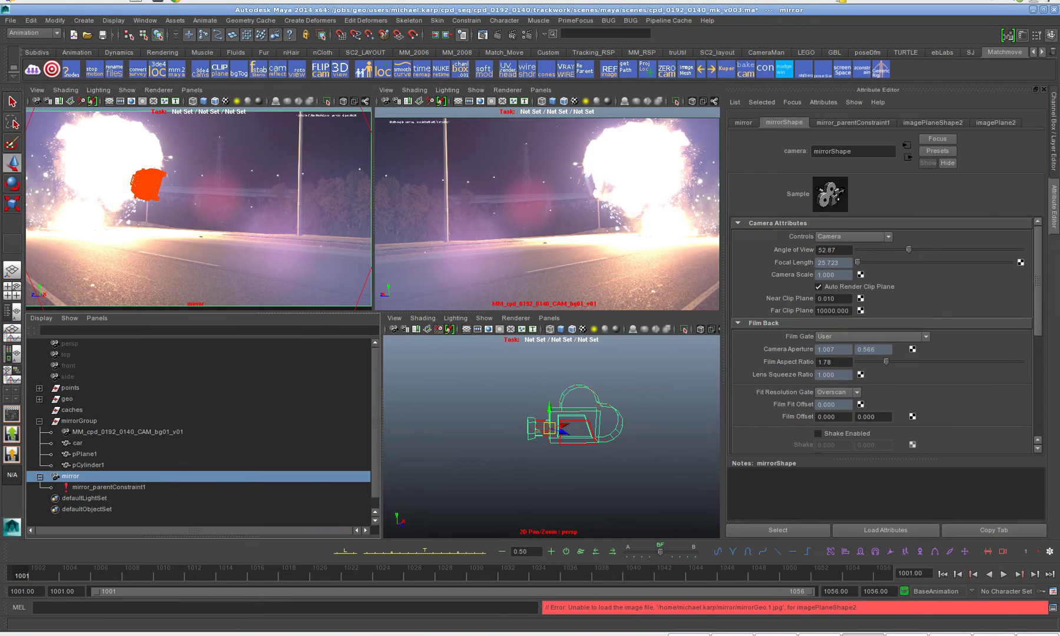
# Switch to 3DEqualizer and show the undistorted plate in the Lineup view with the 3D models hidden.
pyautogui.click(1037, 634)
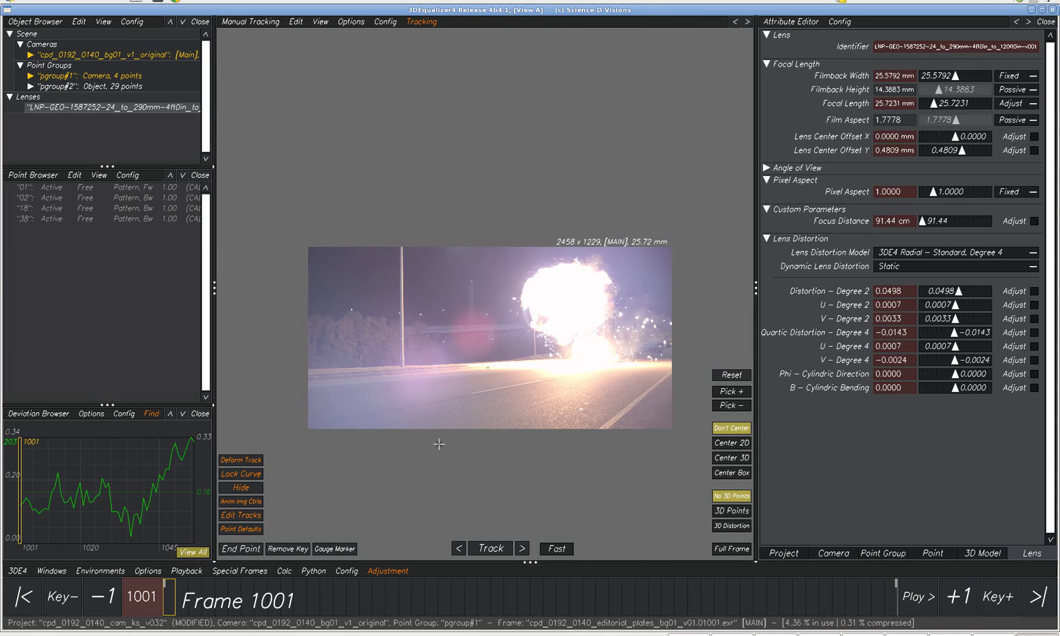
pyautogui.press('F2')
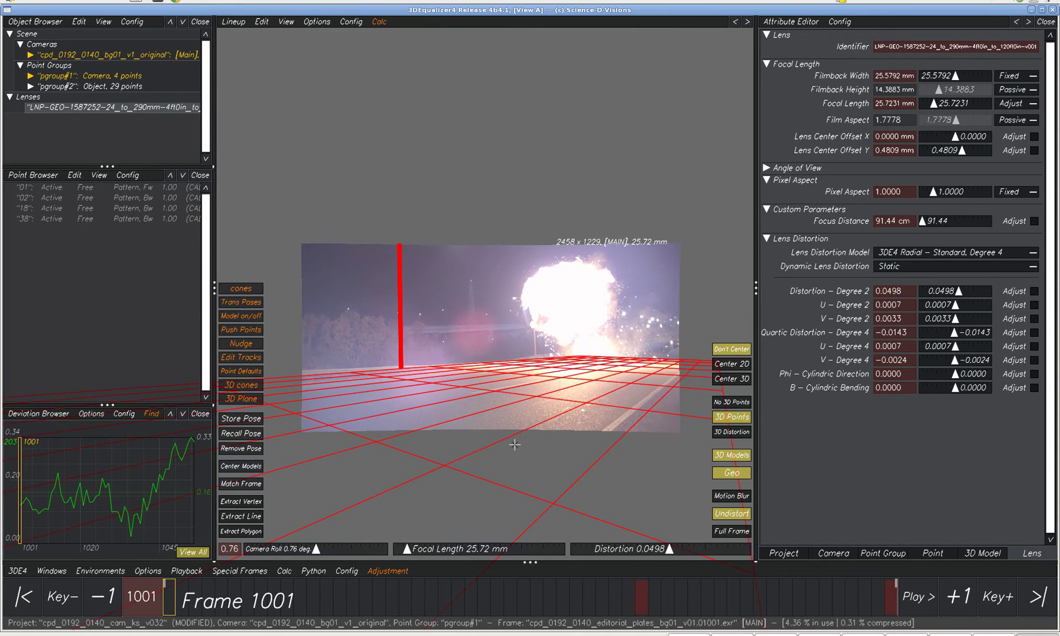
pyautogui.press('m')
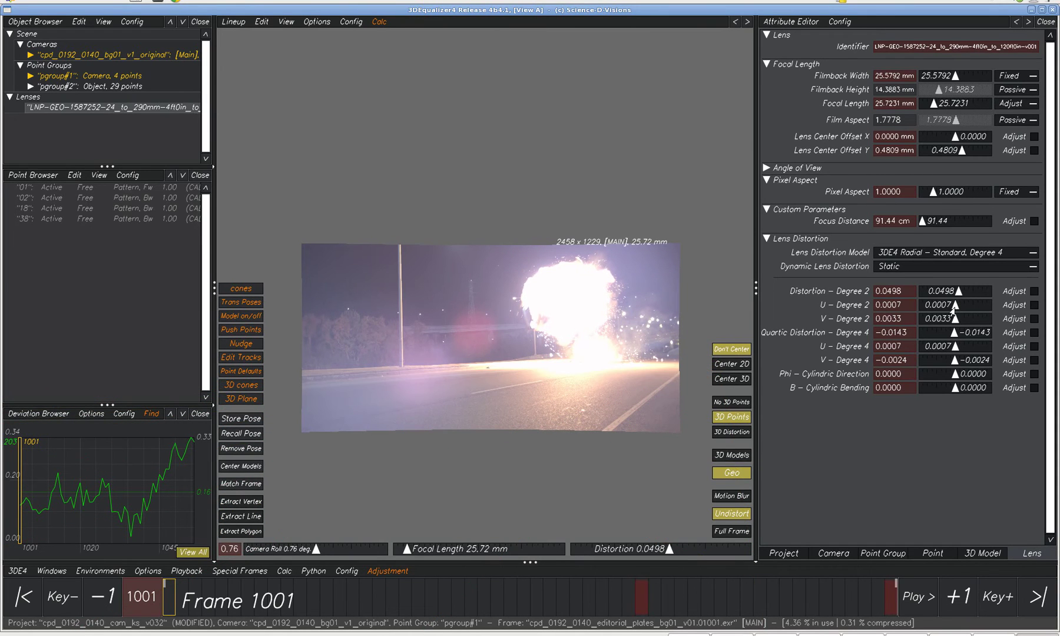
# Set the lens's U – Degree 4 distortion to -0.0227 and U – Degree 2 to -0.0000.
pyautogui.moveTo(952, 309); pyautogui.dragTo(956, 347)
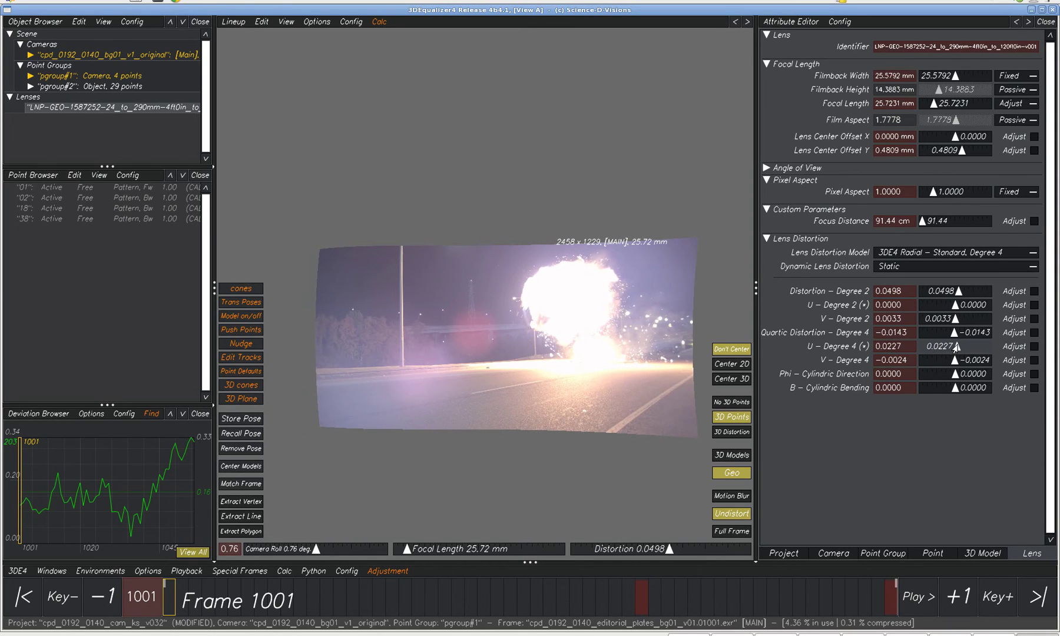
pyautogui.click(875, 346)
pyautogui.write('-')
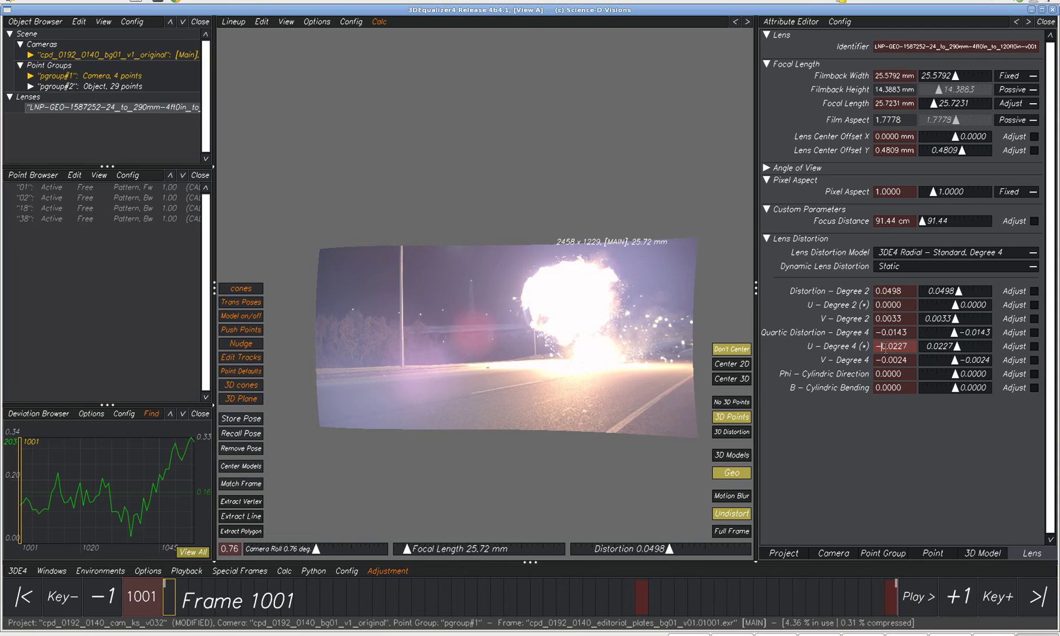
pyautogui.click(875, 307)
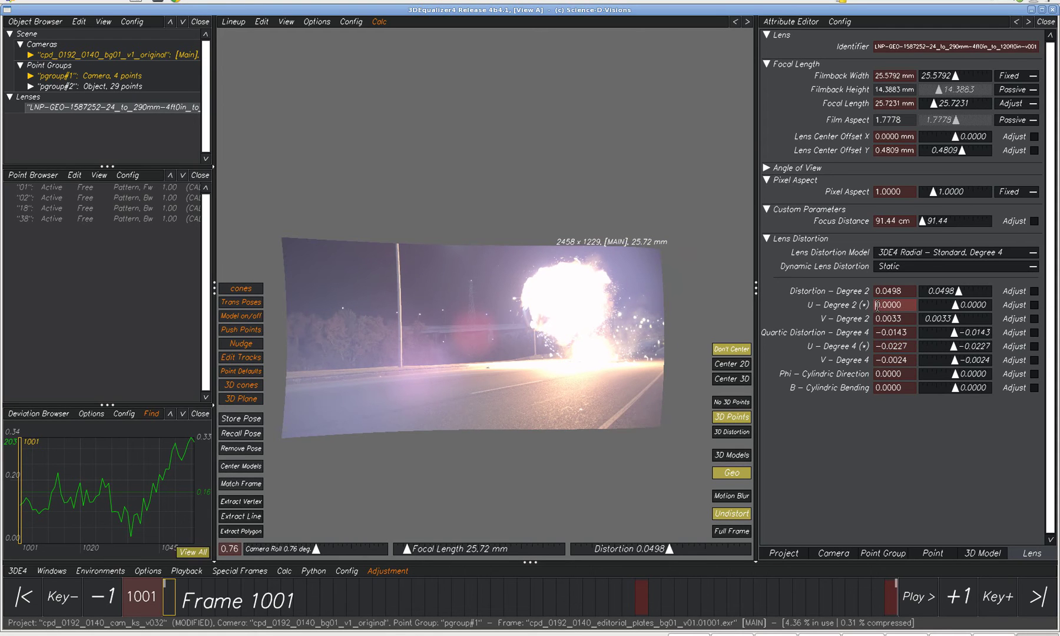
pyautogui.write('-')
pyautogui.press('Return')
# Add a Curve Editor as a horizontal pane and show the U – Degree 2 lens distortion curve in it.
pyautogui.click(257, 22)
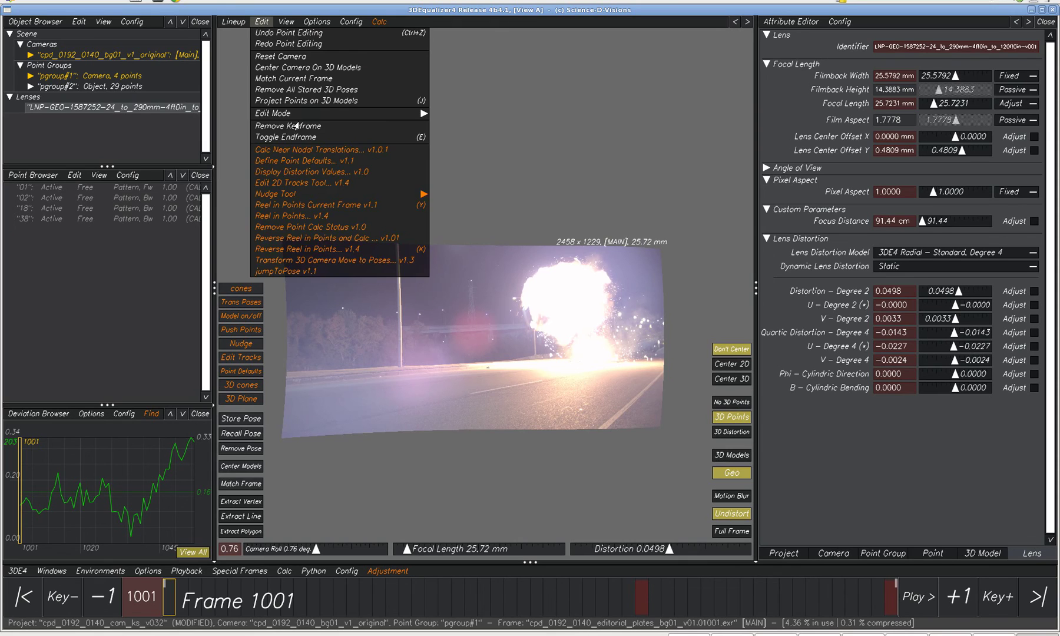
pyautogui.moveTo(353, 23)
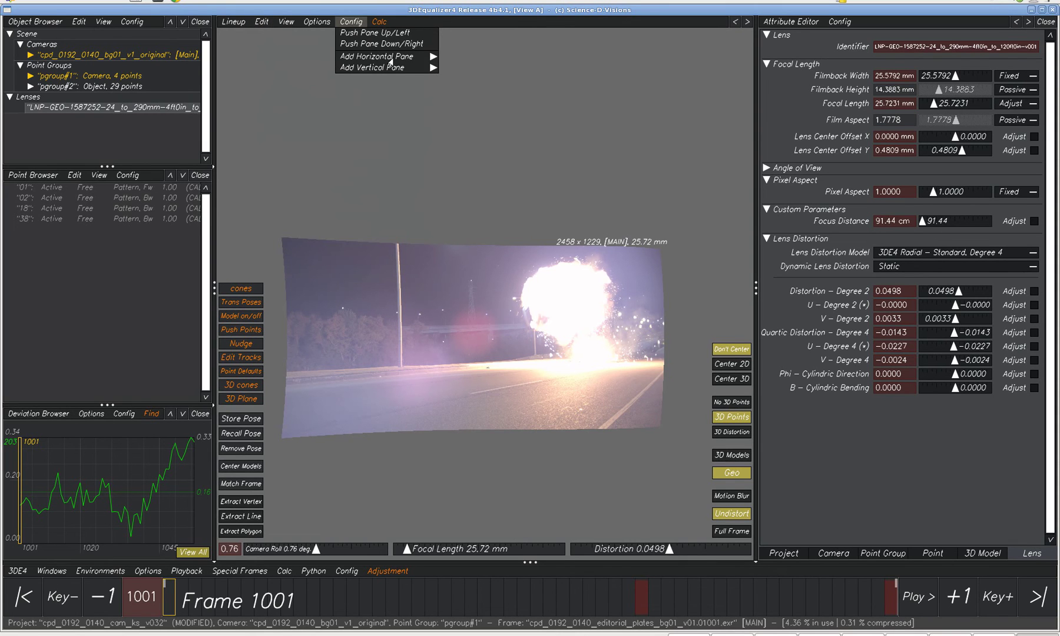
pyautogui.moveTo(391, 59)
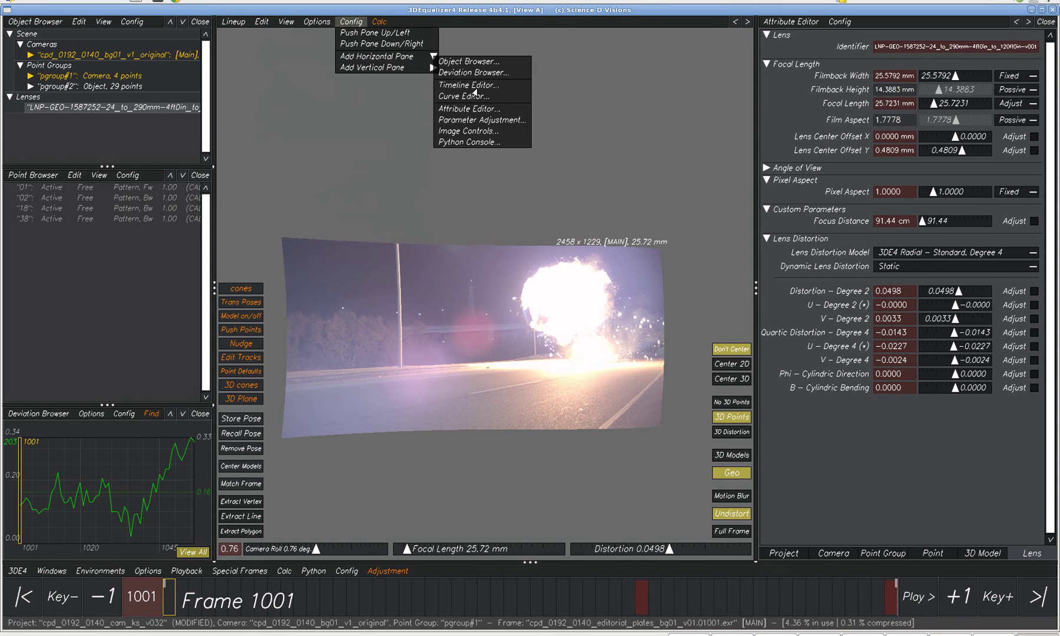
pyautogui.click(462, 99)
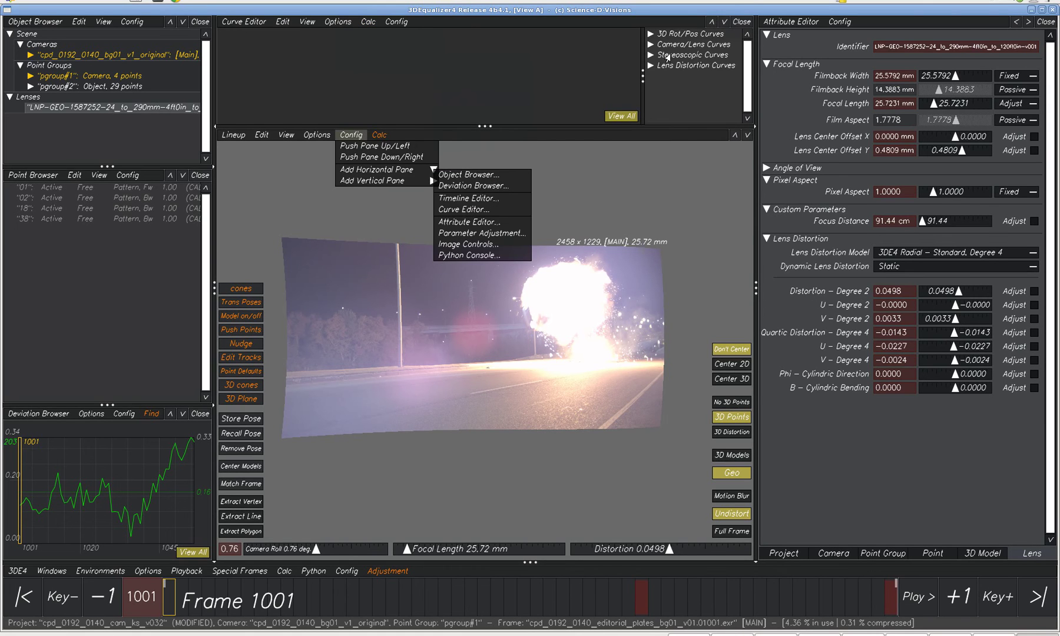
pyautogui.click(651, 65)
pyautogui.click(684, 86)
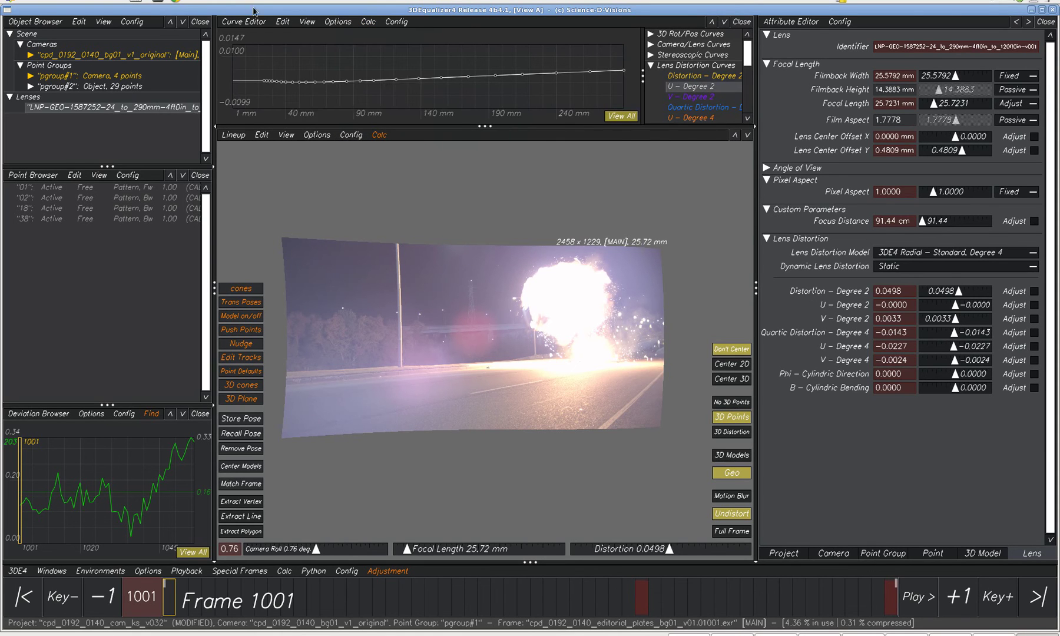
# Start Transform Curves on the U – Degree 2 curve with a Factor Y Axis of -1.
pyautogui.click(280, 21)
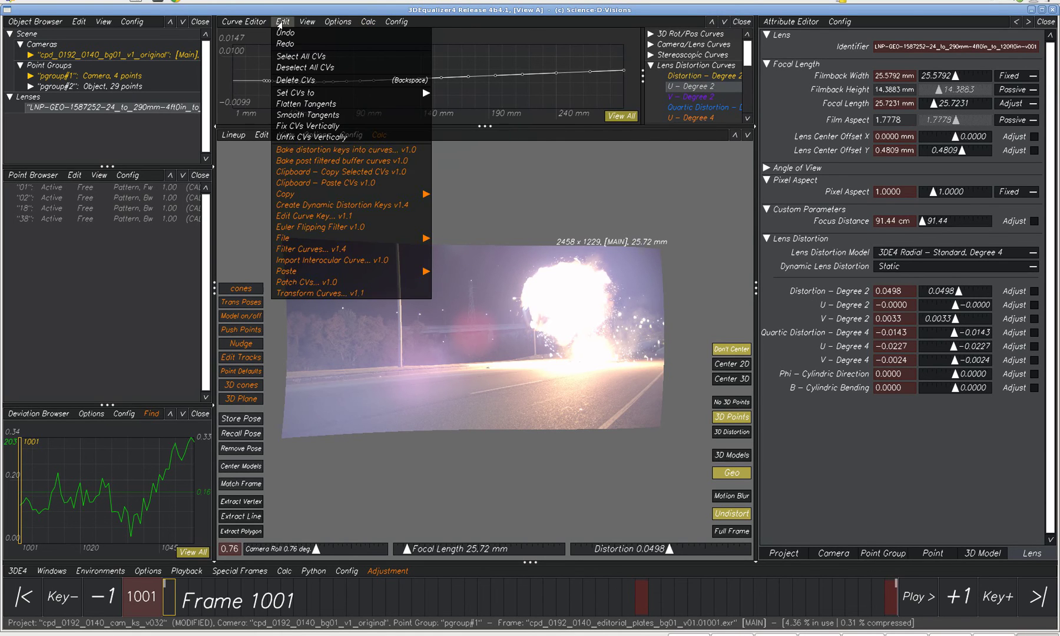
pyautogui.click(306, 294)
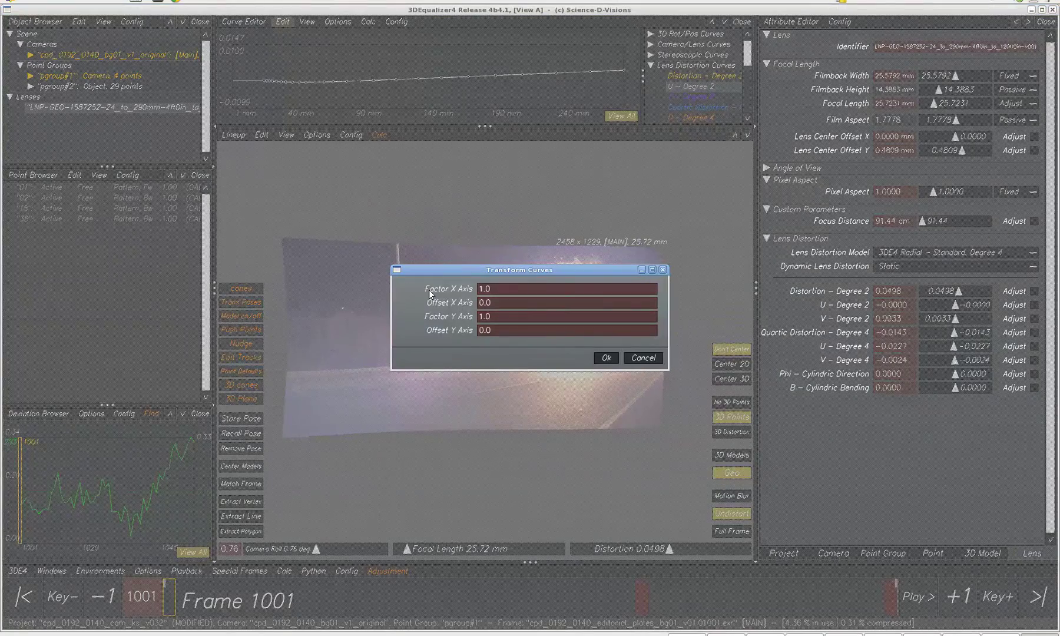
pyautogui.click(500, 317)
pyautogui.write('-1')
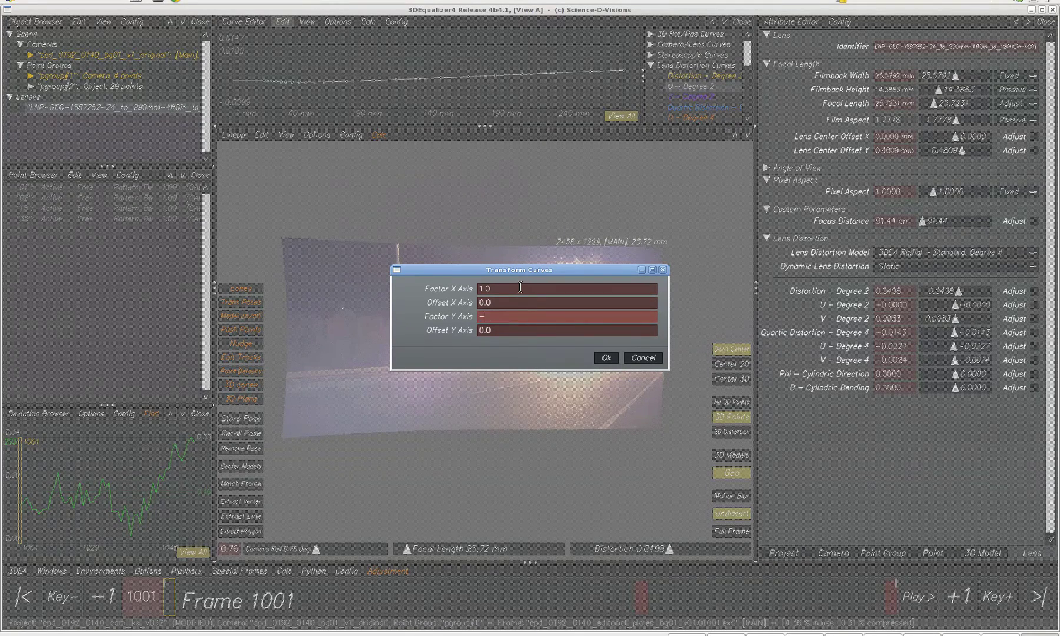